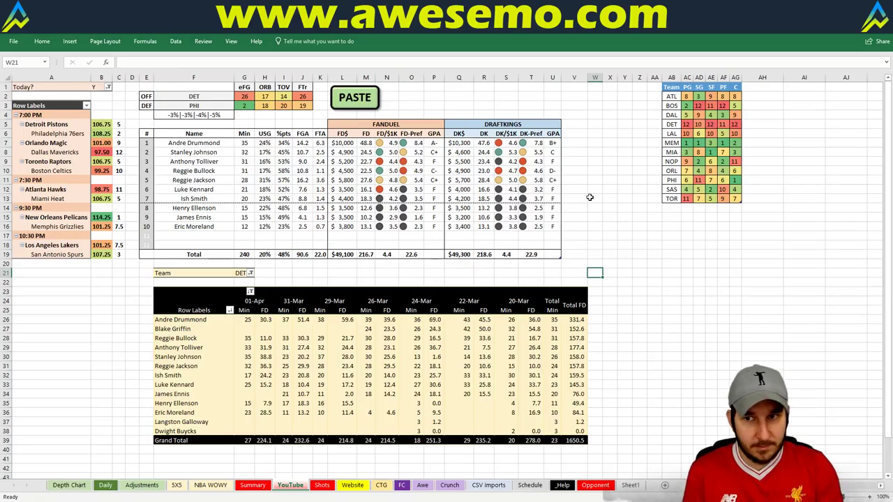
Refresh the PivotTable of Detroit's recent game logs
right_click(303, 368)
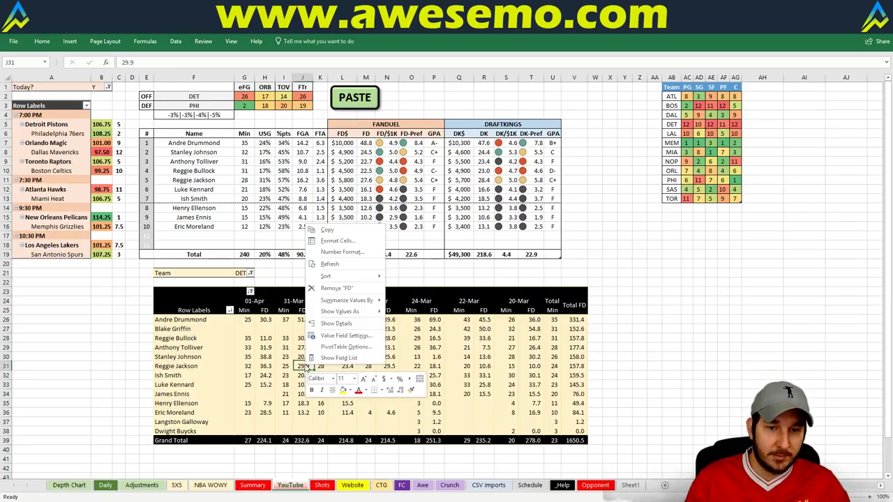
left_click(339, 265)
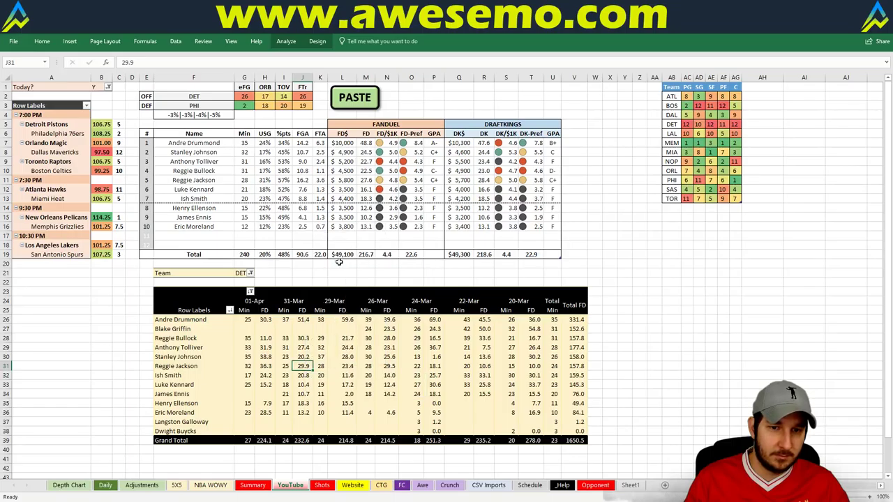
left_click(255, 300)
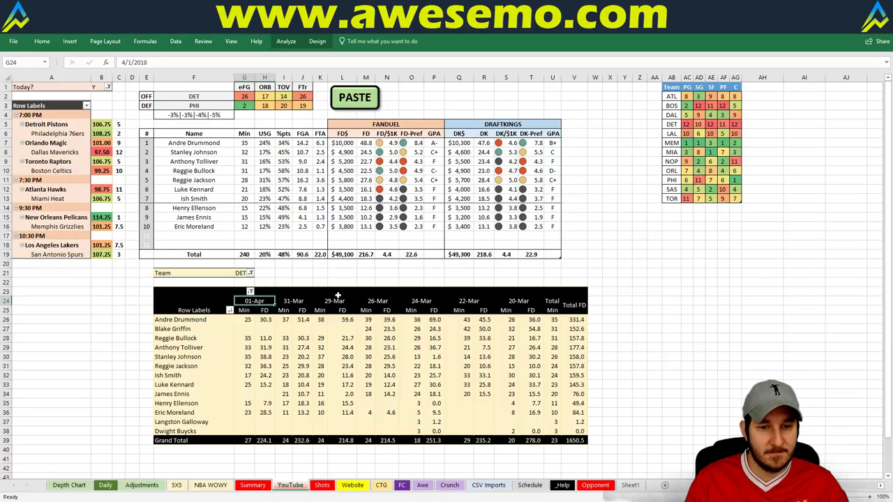
Look through the player data on the CSV Imports sheet and search its PLAYER column for "drummond"
left_click(488, 485)
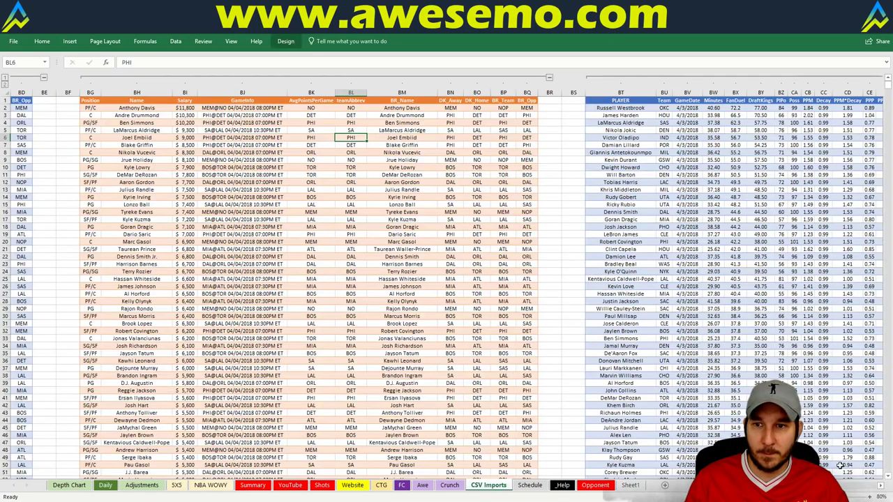
scroll(749, 328, "down", 20)
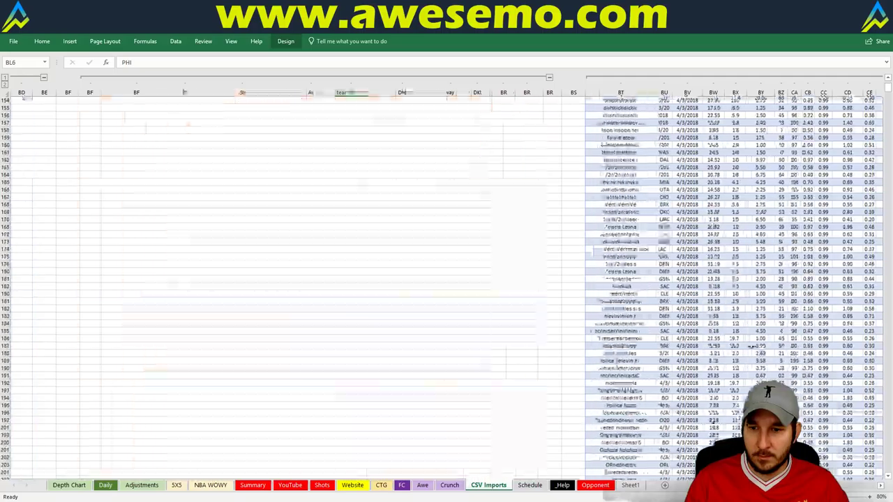
scroll(751, 344, "up", 20)
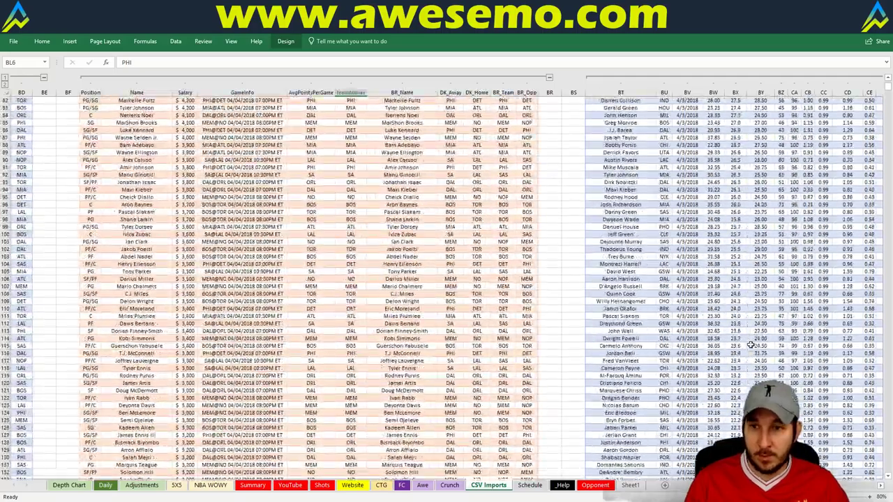
scroll(750, 344, "up", 5)
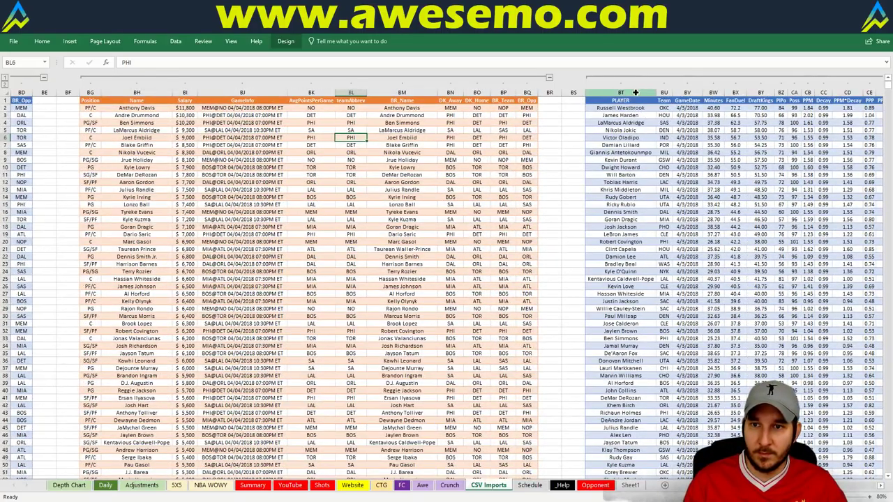
left_click(620, 92)
key("ctrl+f")
type("drummond")
key("Return")
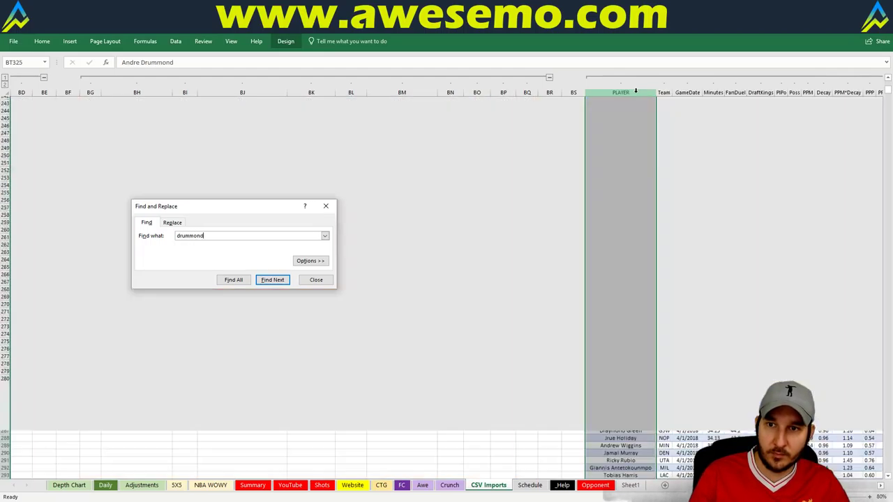
key("Escape")
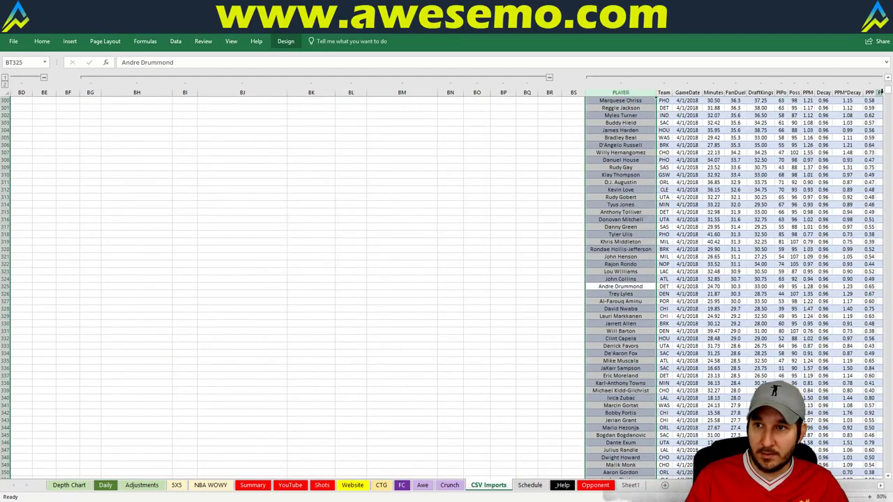
left_click_drag(888, 91, 888, 70)
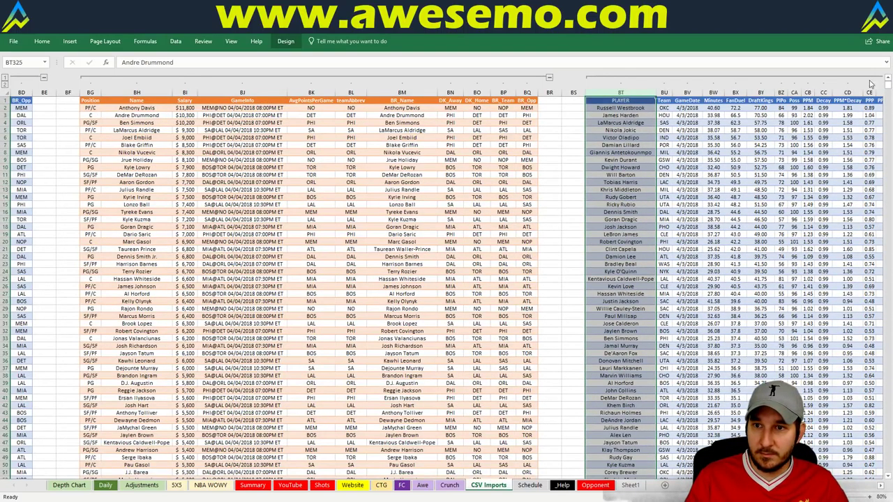
Return to the YouTube sheet and set the game-log PivotTable's Team filter to PHI
left_click(293, 487)
left_click(627, 199)
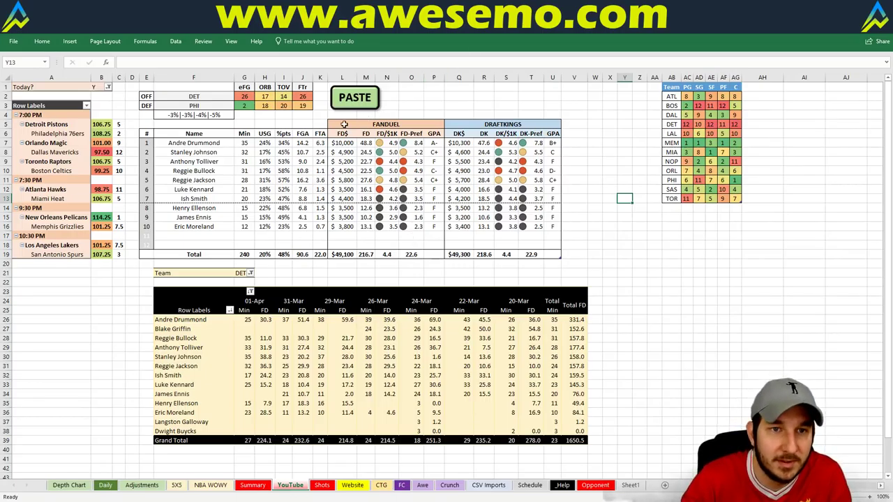
left_click(241, 273)
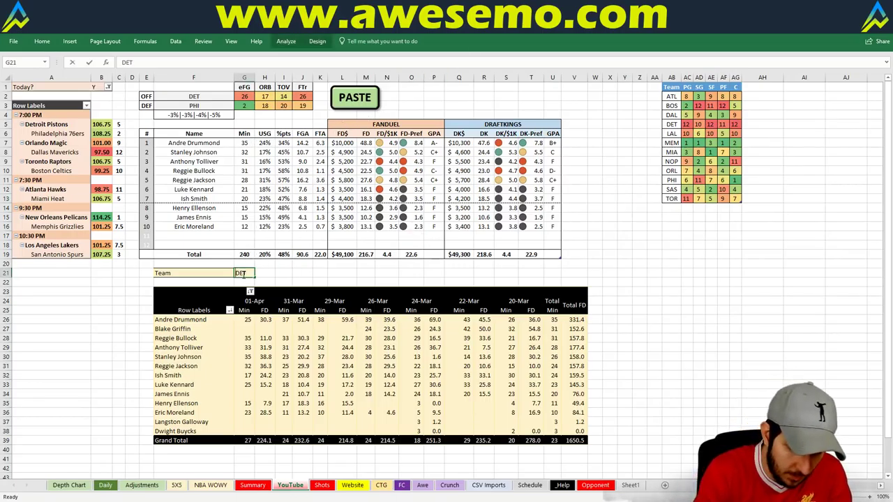
type("PHI")
key("Return")
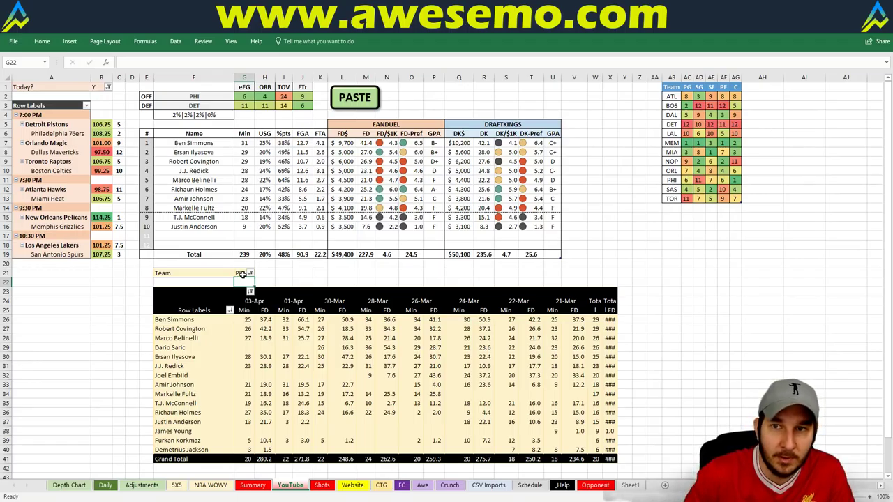
Widen the PivotTable's Total FD column and auto-fit its Total Min column so their headers and values fit
left_click_drag(618, 76, 630, 76)
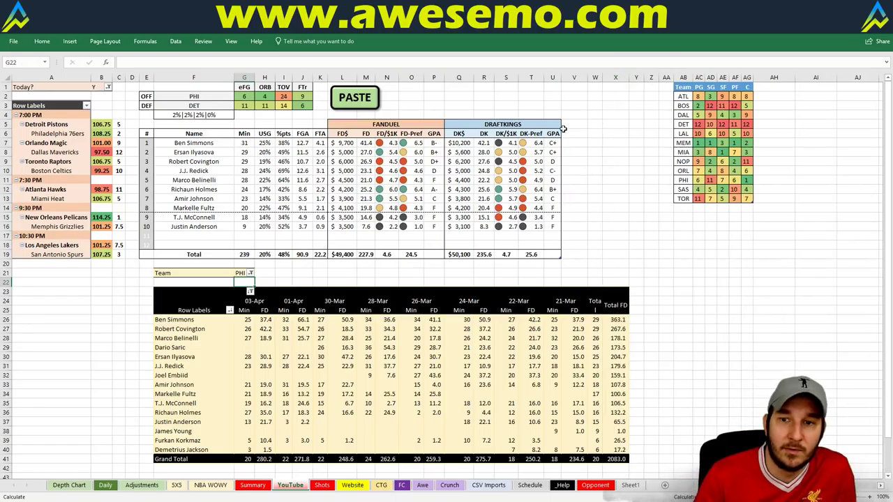
double_click(604, 77)
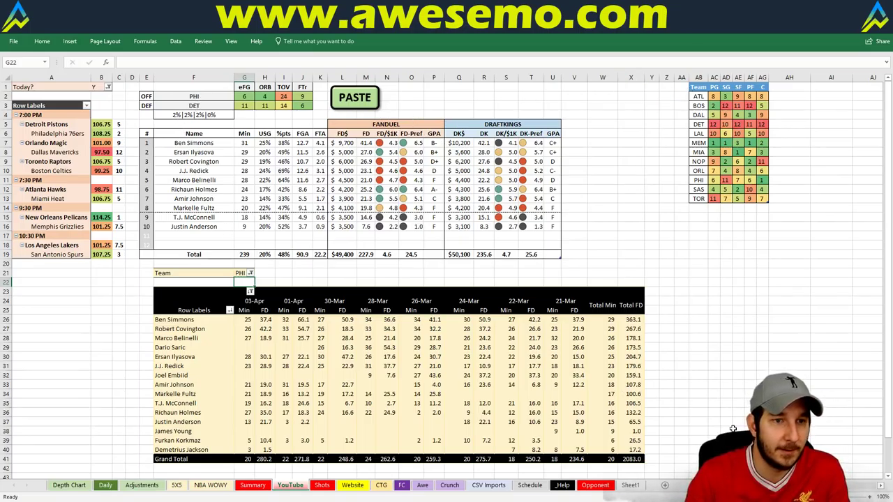
Change the PivotTable's Team filter to ORL
key("Up")
type("ORL")
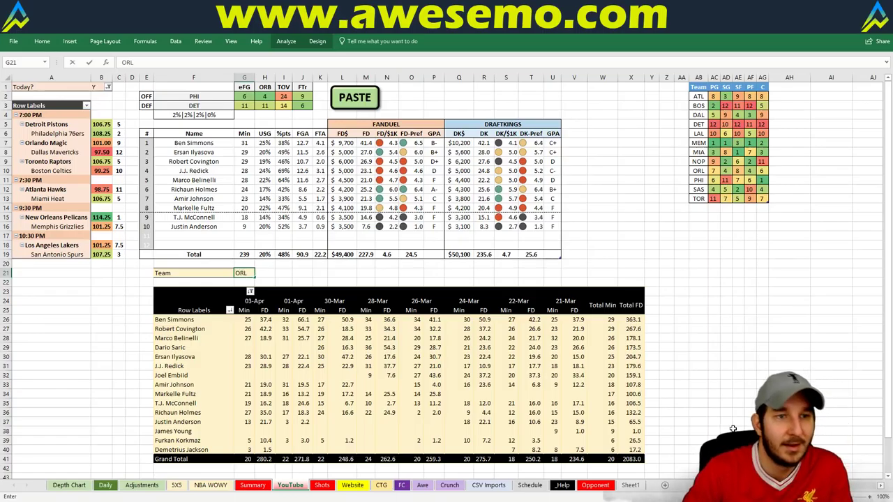
key("Return")
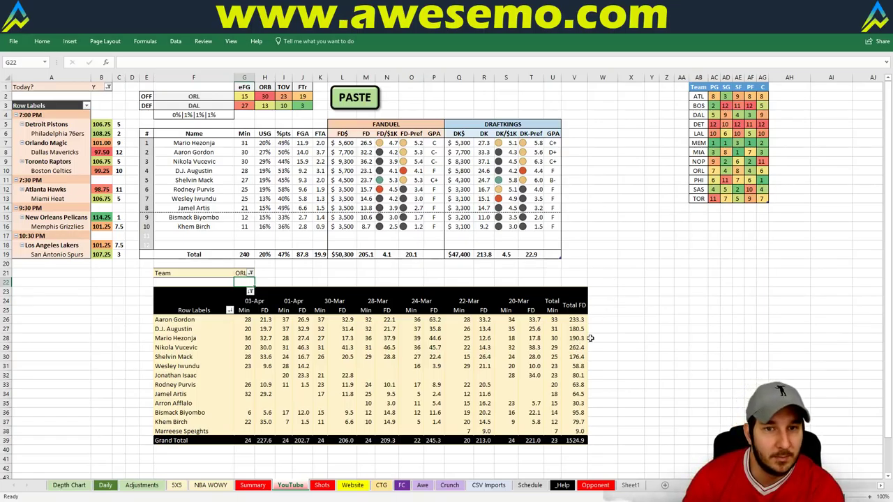
left_click(751, 173)
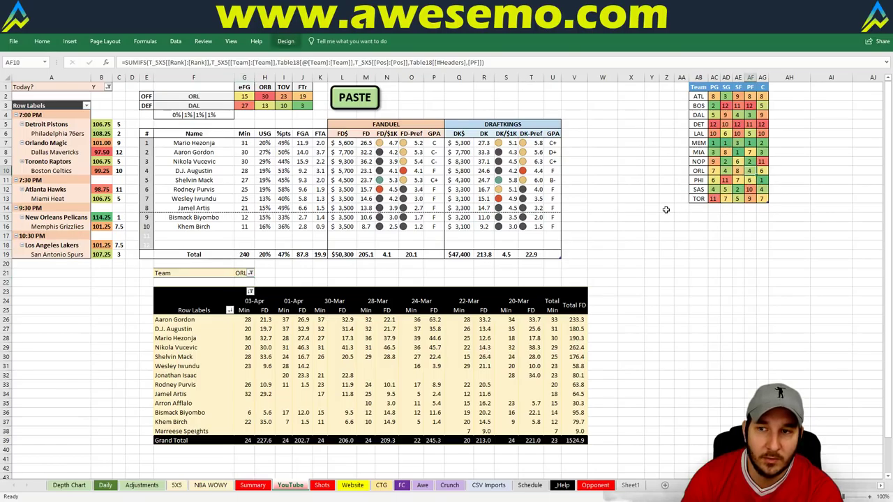
left_click_drag(666, 209, 474, 240)
left_click(387, 227)
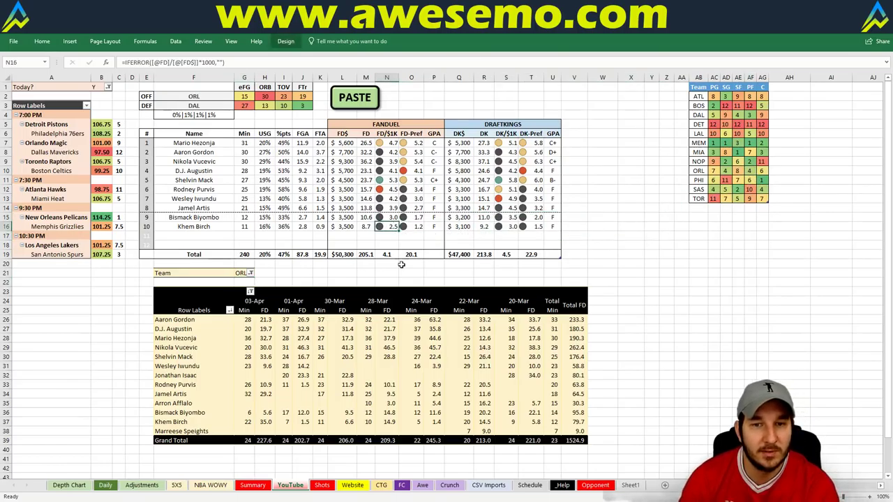
left_click(603, 253)
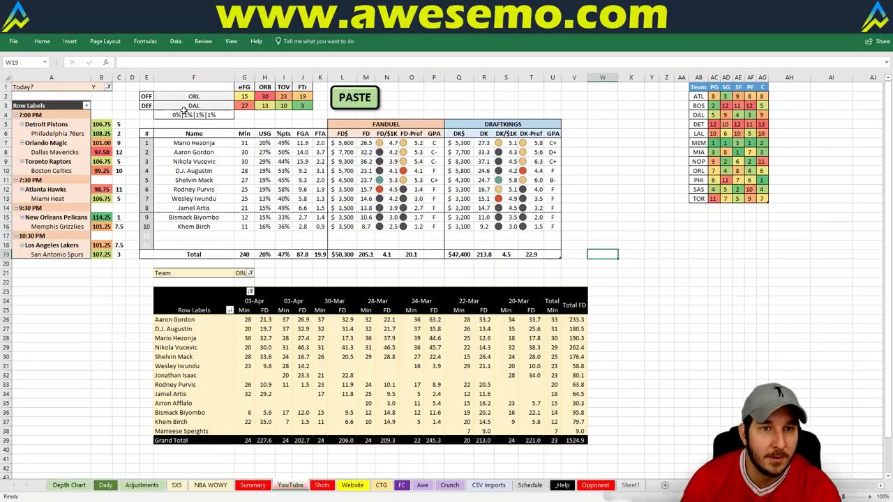
Switch the Team filter above the game logs to DAL
left_click(239, 272)
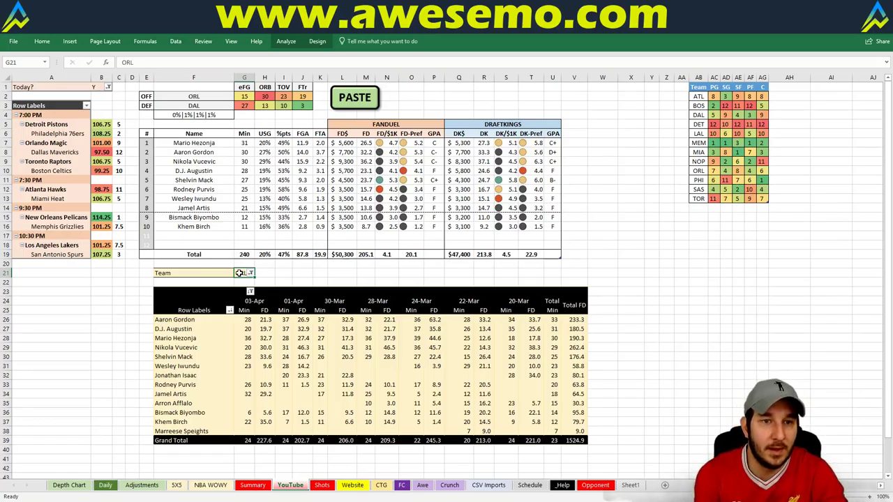
type("DAL")
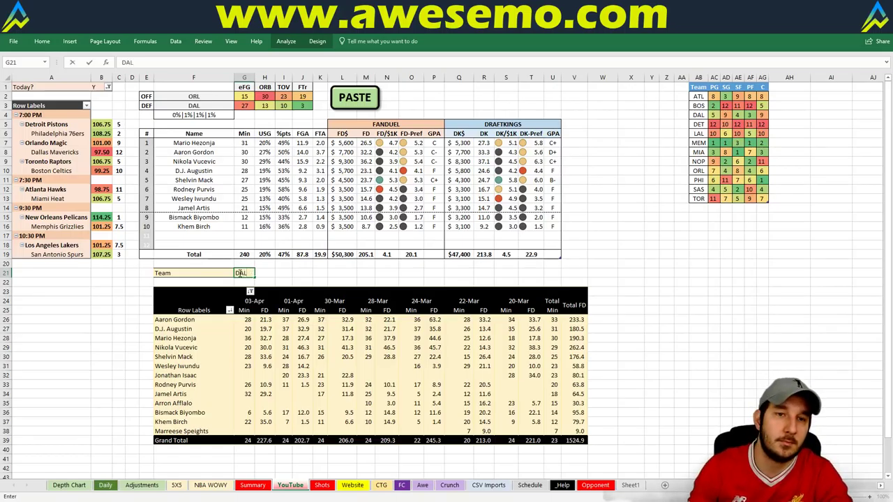
key("Return")
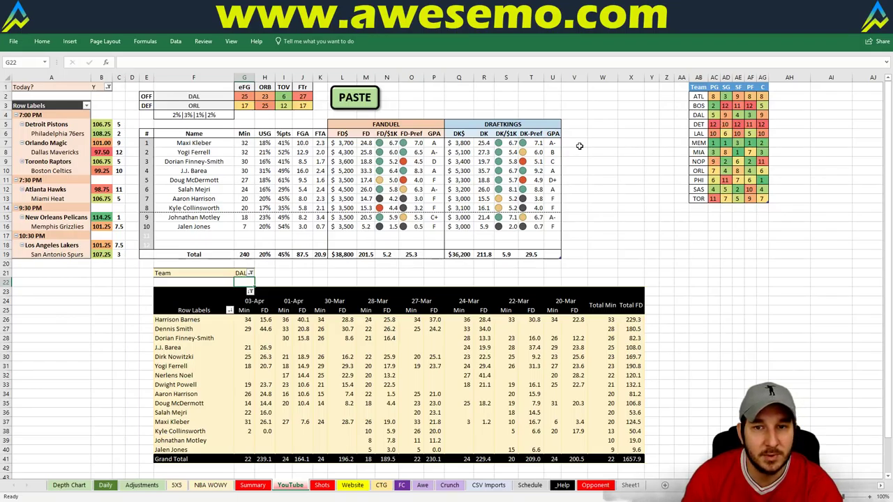
left_click(613, 161)
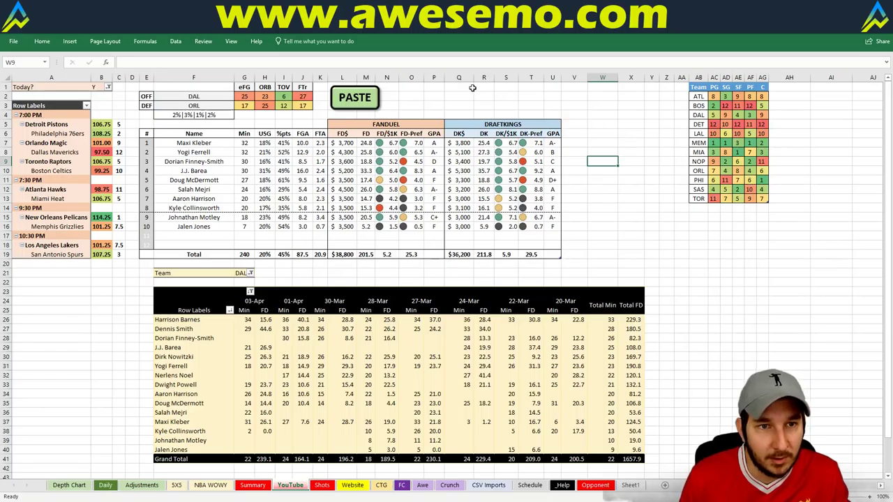
Set the game-log Team filter to TOR
left_click(239, 274)
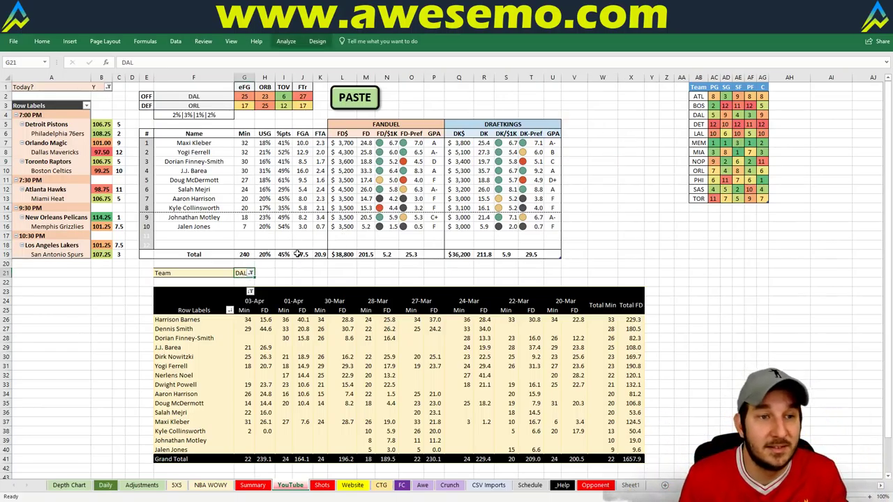
left_click(268, 272)
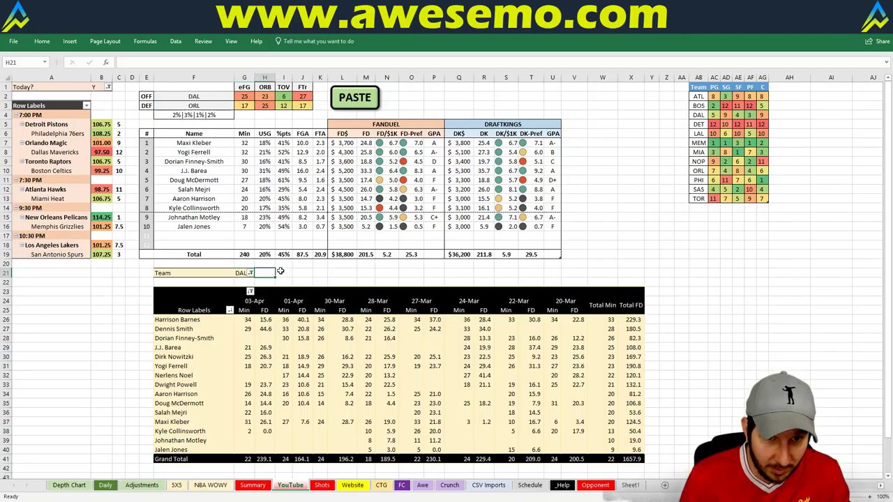
left_click(244, 272)
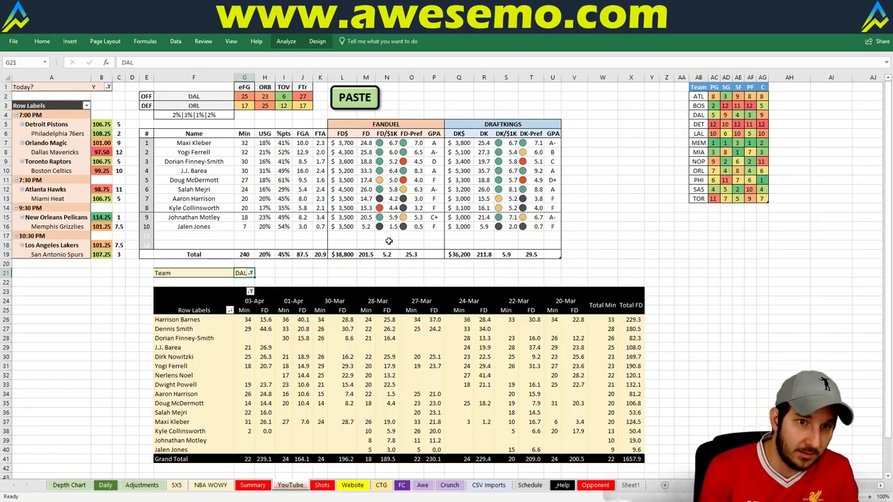
type("TOR")
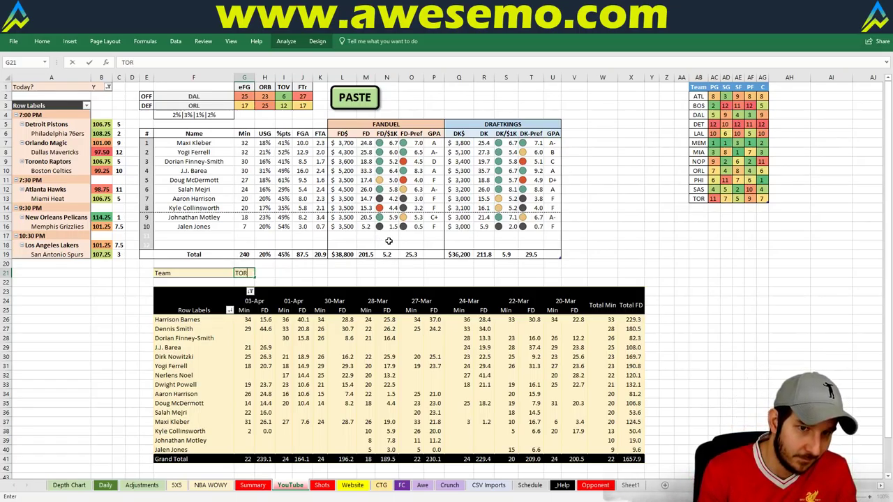
key("Return")
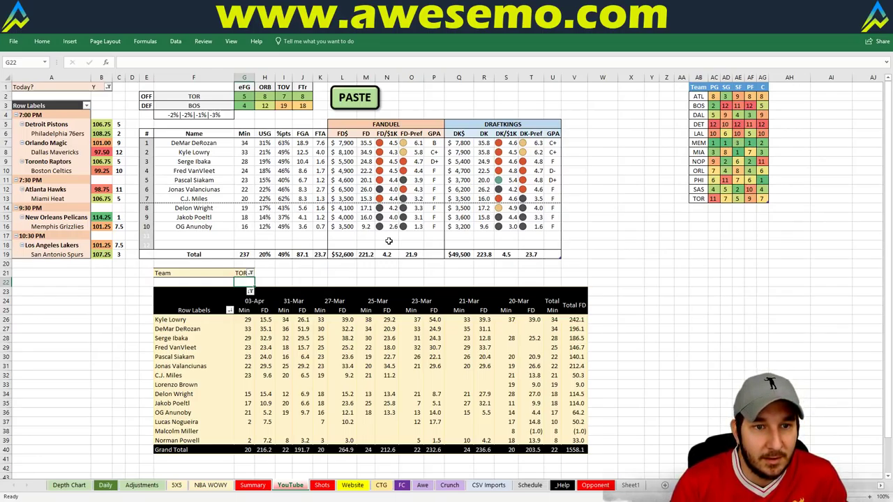
Change the Team filter to BOS for the projections and game logs
key("Up")
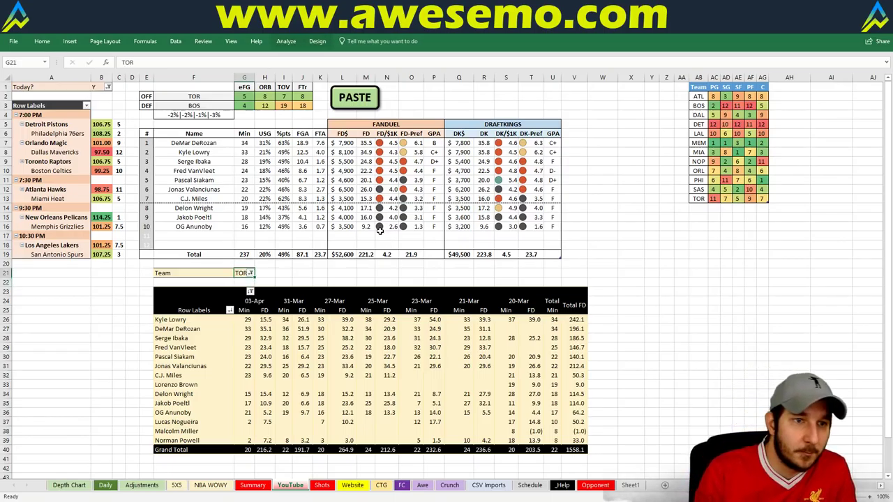
type("BOS")
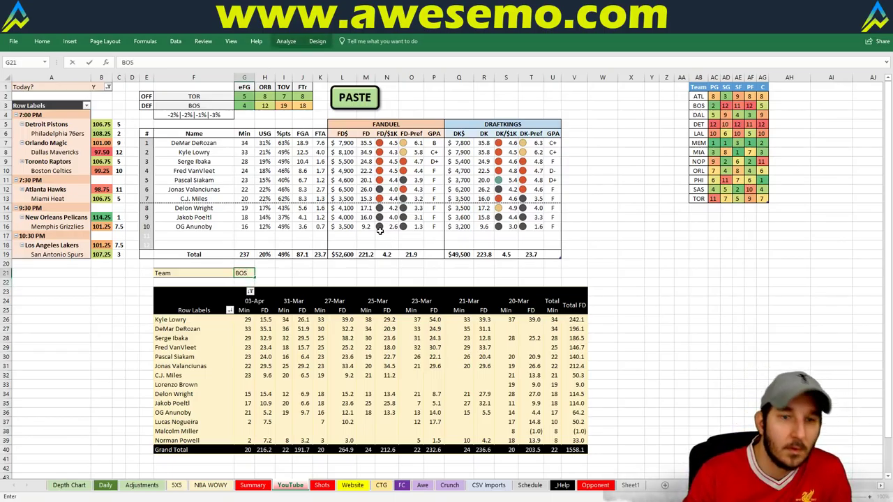
key("Return")
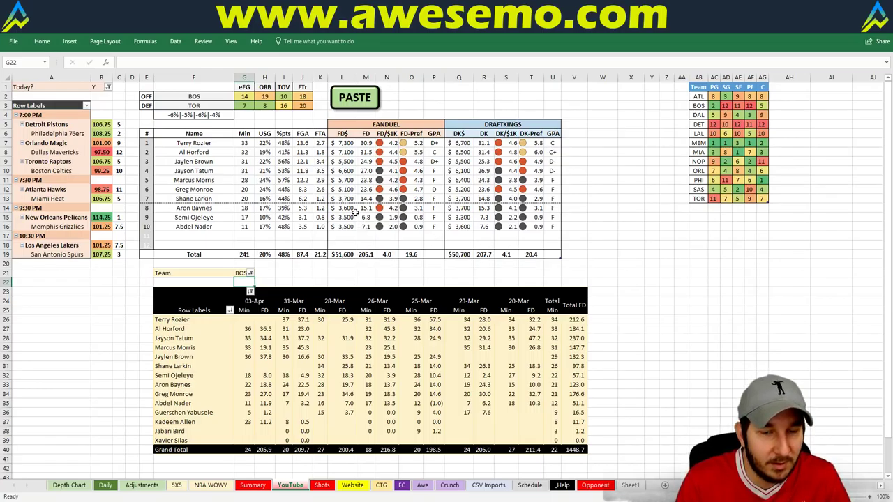
left_click(228, 190)
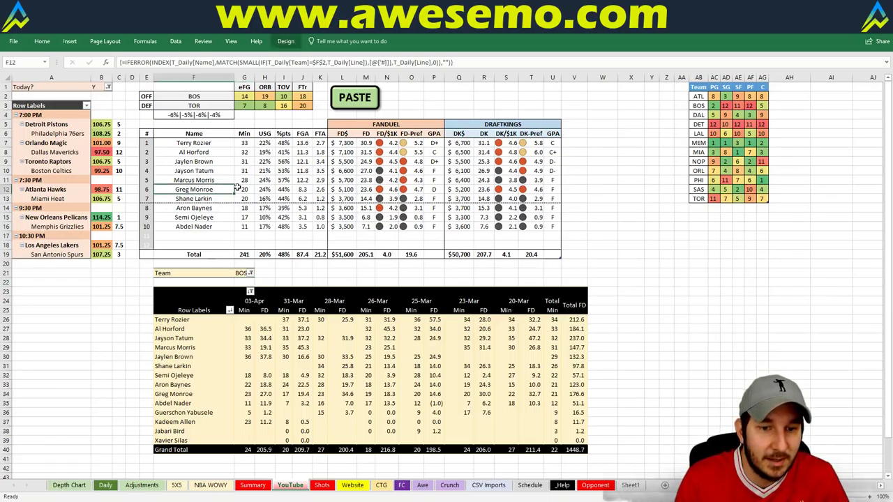
left_click(246, 188)
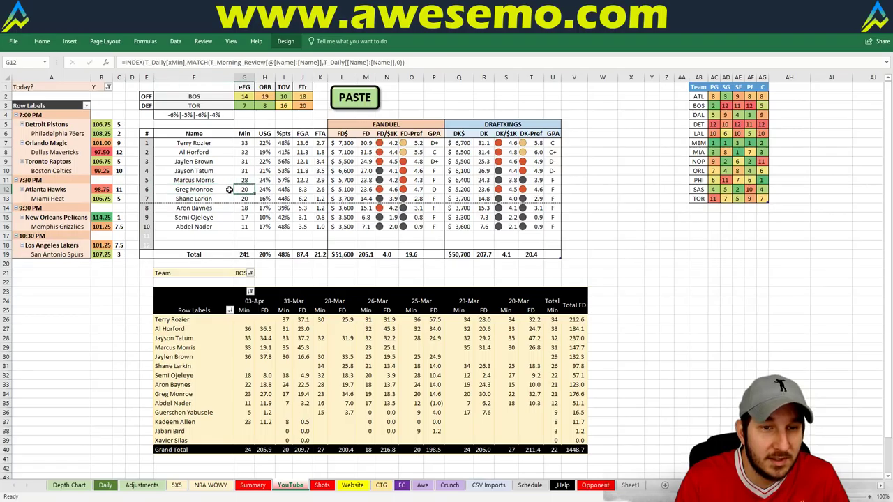
left_click(218, 192)
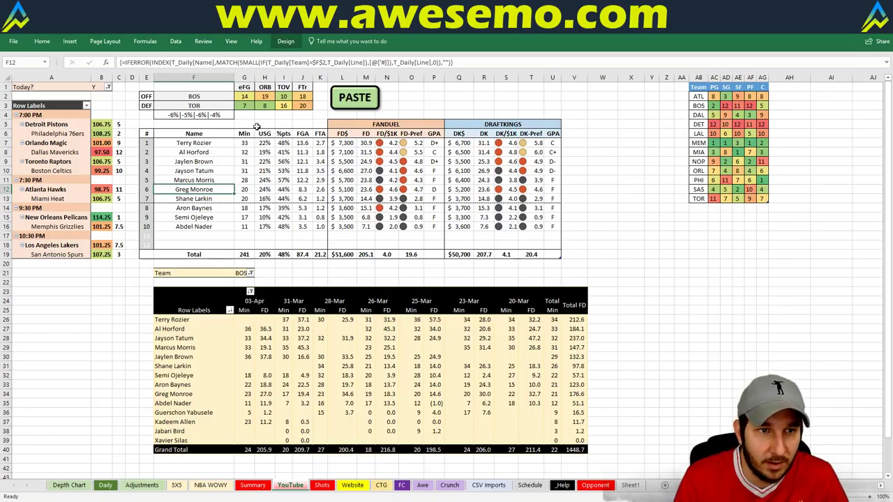
Set the Team filter above the game logs to ATL
left_click(240, 273)
type("ATL")
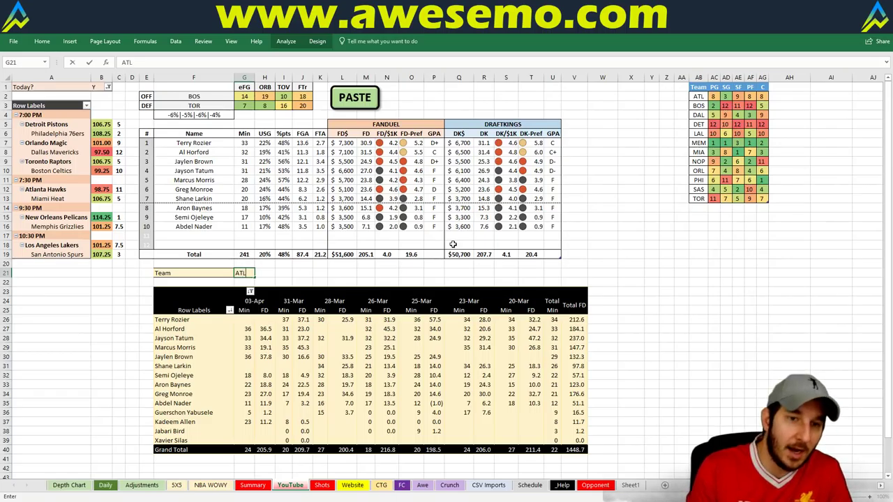
key("Return")
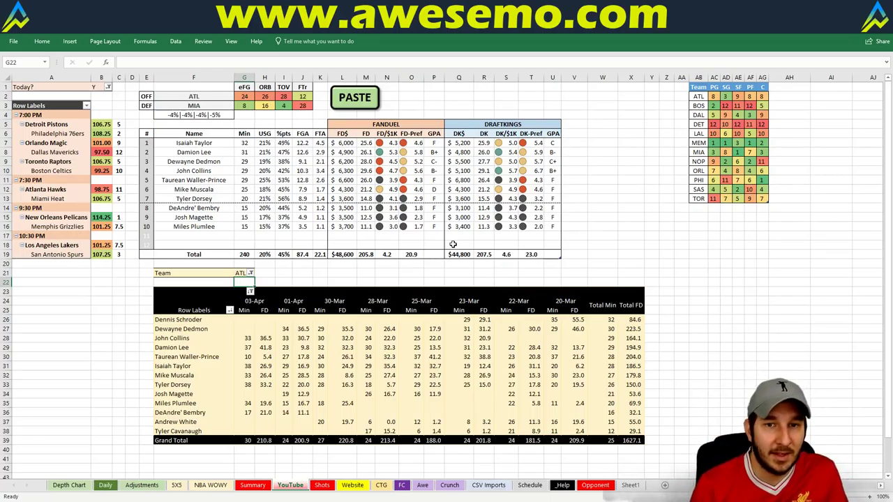
Change the PivotTable's Team filter to MIA
key("Up")
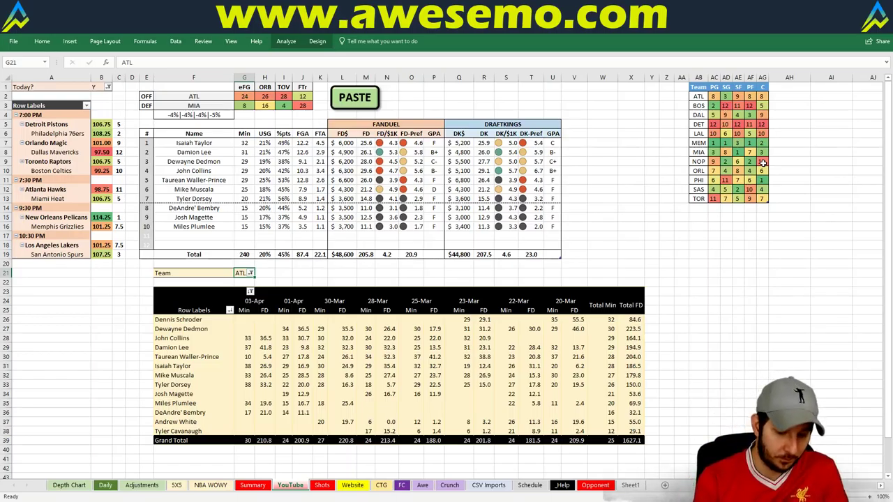
type("MIA")
key("Return")
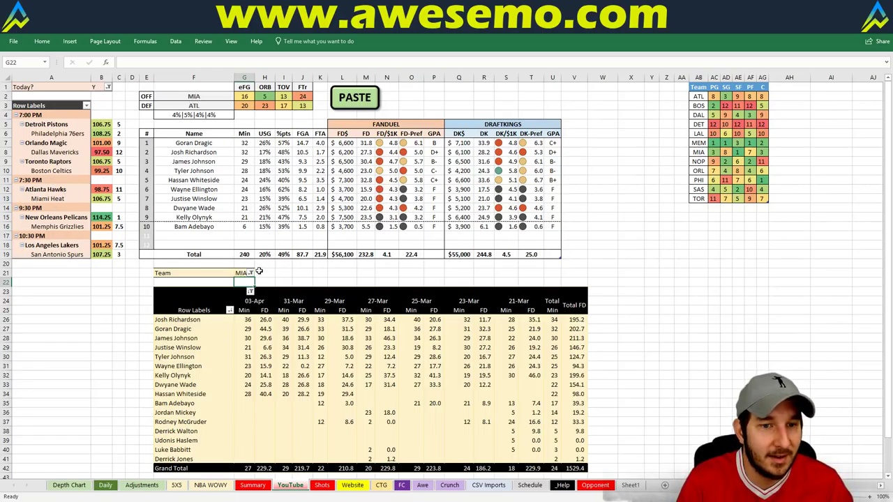
Switch the game-log Team filter to NOP for the New Orleans projections
left_click(242, 272)
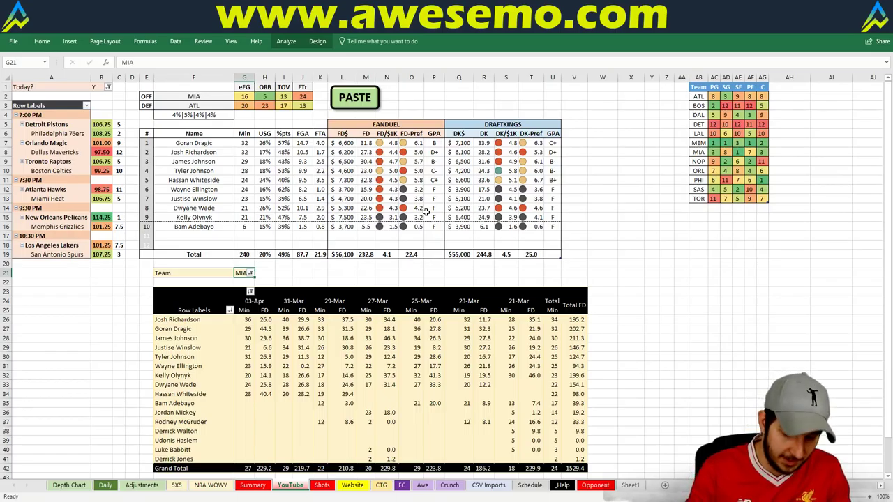
type("NOP")
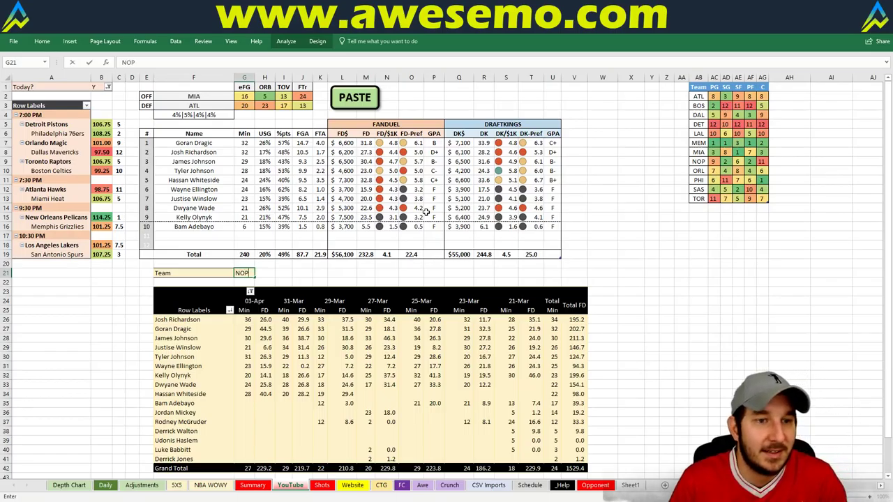
key("Return")
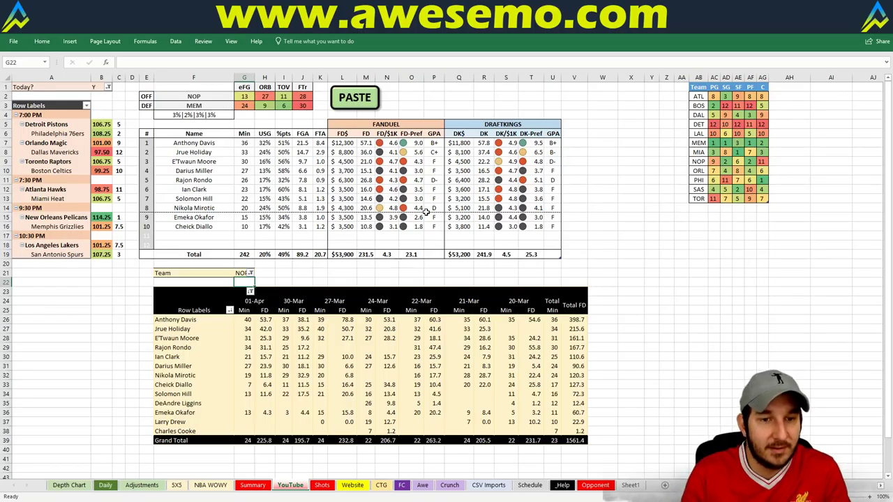
Switch to Chrome, search for "538 nba" in a new tab and open FiveThirtyEight's 2017-18 NBA Predictions
key("alt+Tab")
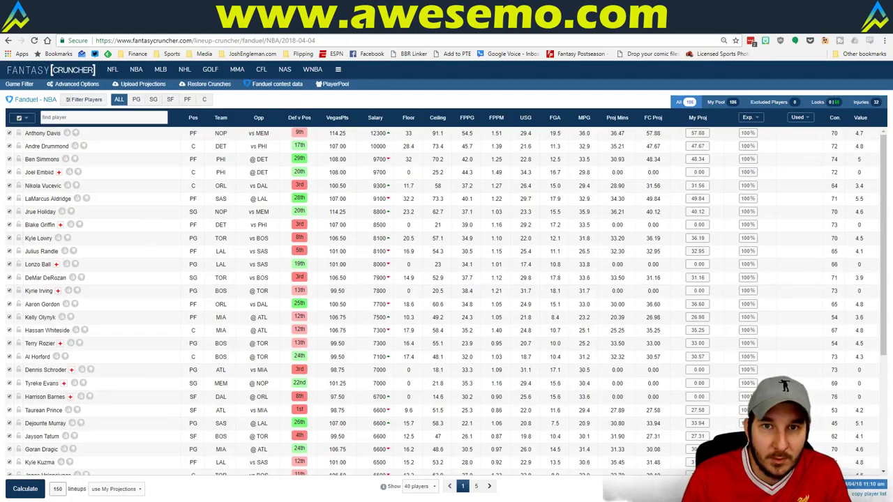
key("ctrl+t")
type("538")
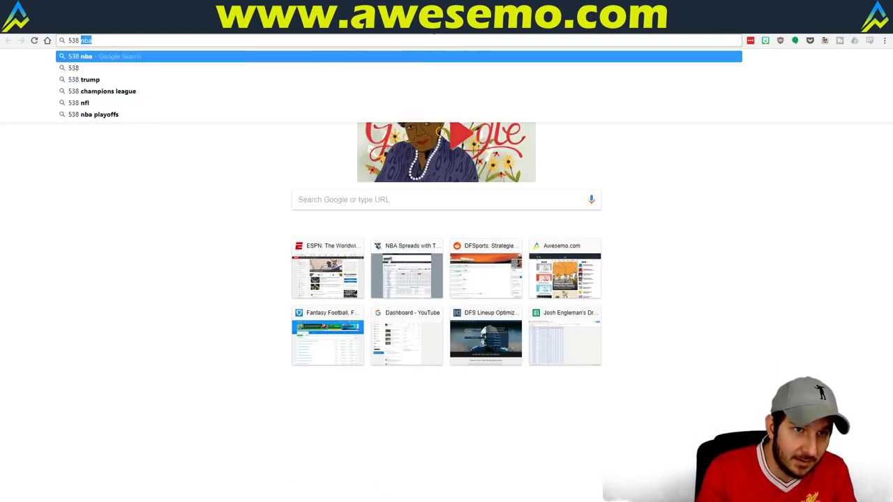
key("Return")
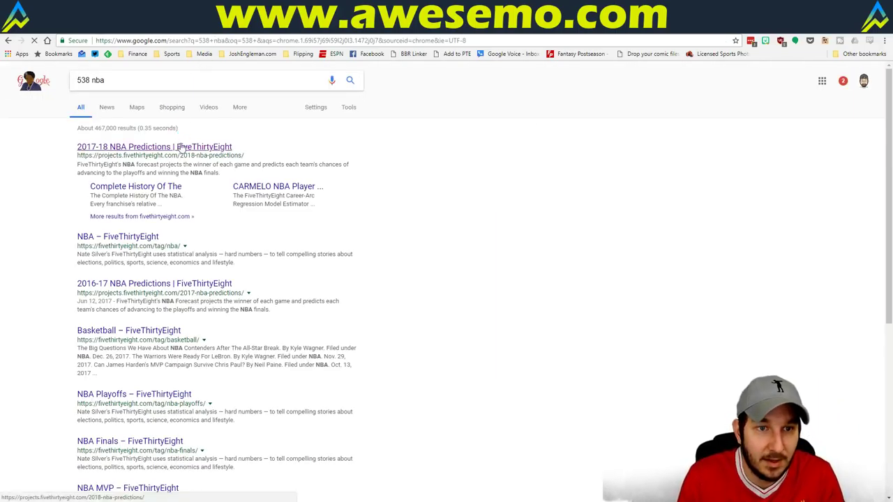
left_click(180, 147)
Sort the NBA standings by conference and examine the Western Conference teams' playoff chances
scroll(366, 254, "down", 1)
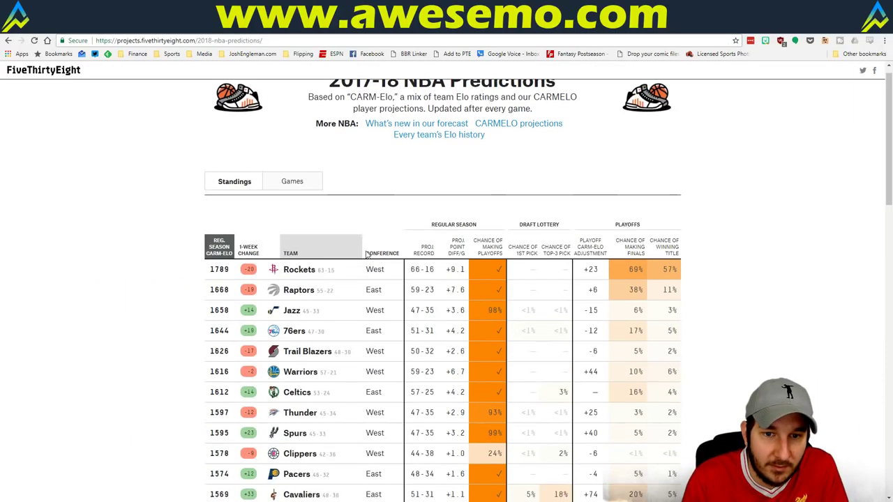
scroll(366, 254, "down", 1)
left_click(381, 174)
scroll(408, 309, "down", 3)
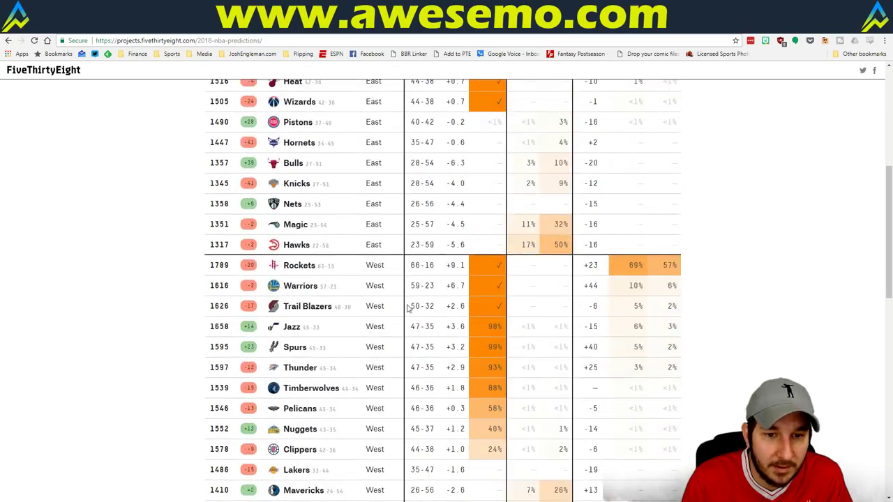
scroll(408, 308, "down", 1)
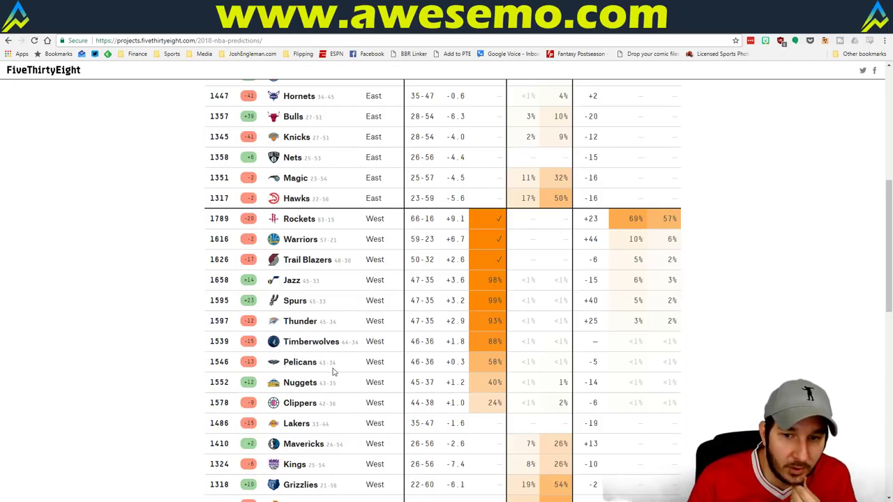
scroll(180, 383, "down", 1)
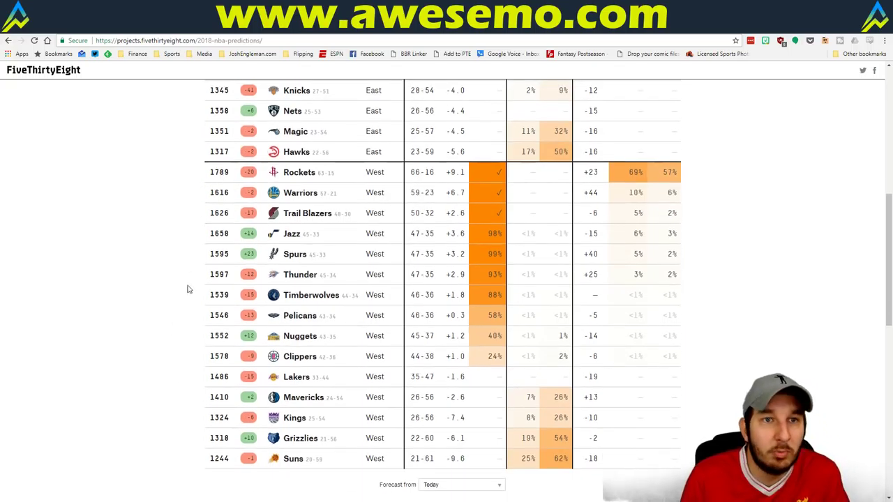
Return to the Excel workbook and set the Team filter above the game logs to MEM
key("alt+Tab")
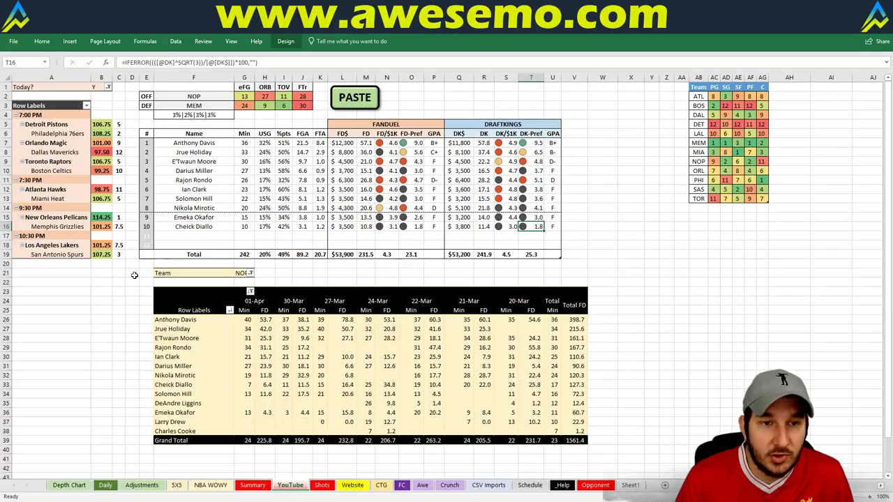
left_click(287, 273)
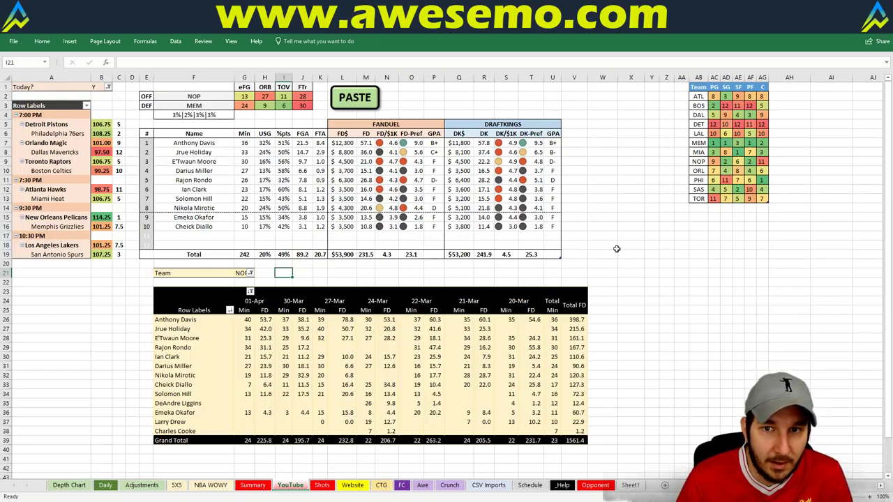
left_click(343, 272)
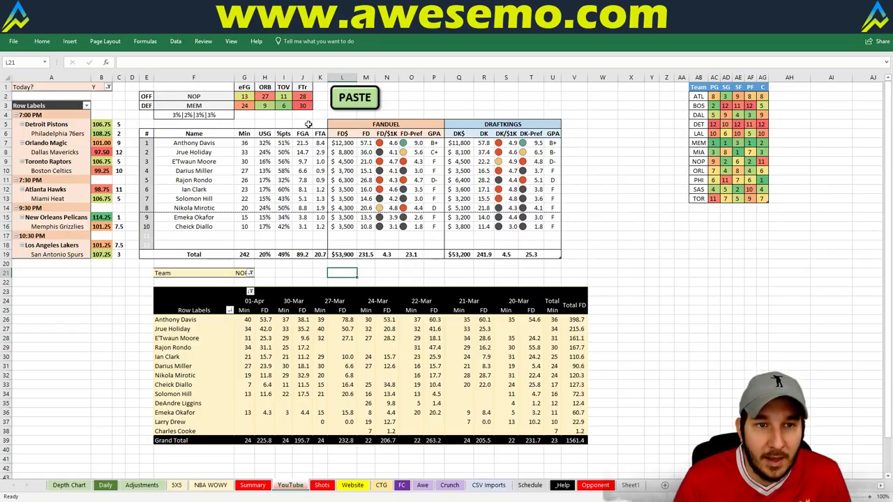
left_click(242, 273)
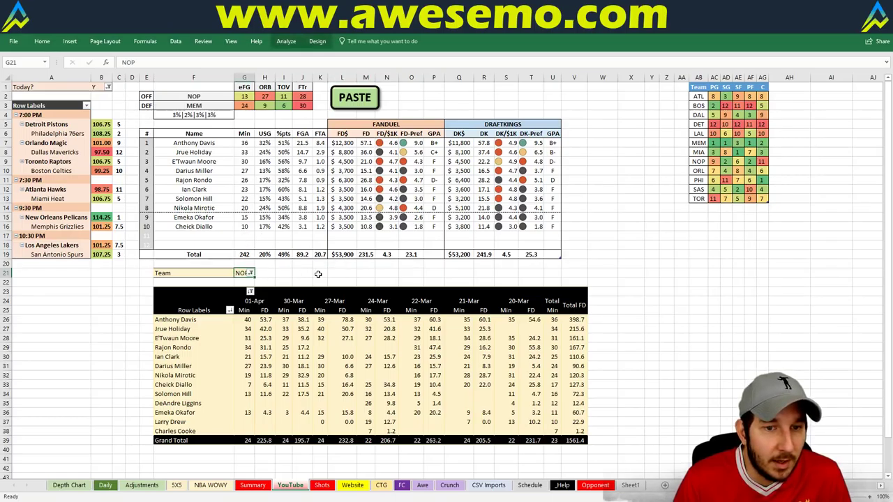
left_click(302, 272)
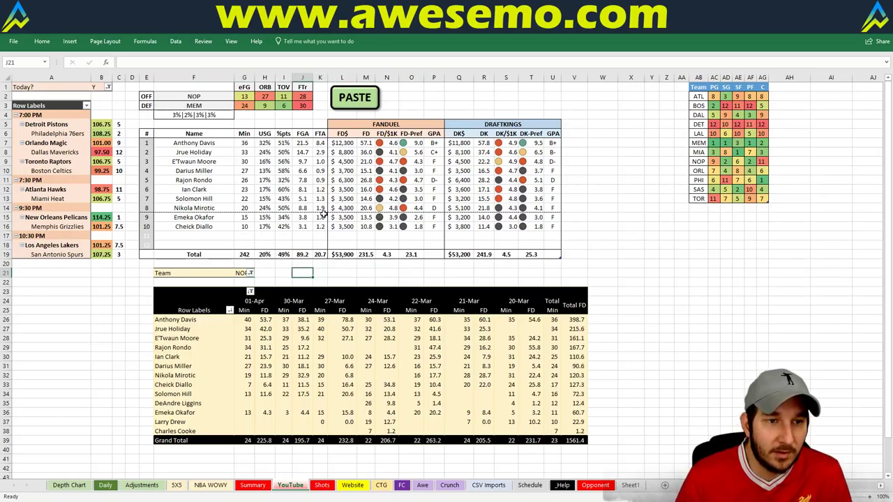
key("Left")
key("Left")
key("Left")
type("M")
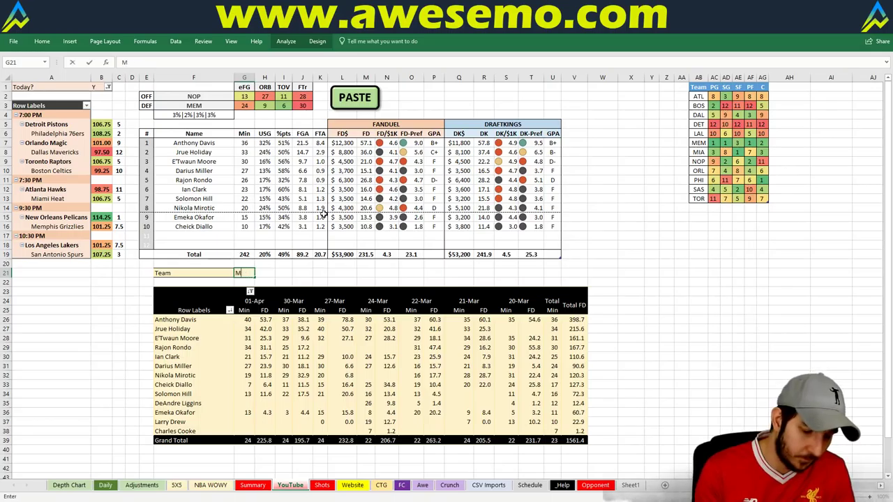
type("EM")
key("Return")
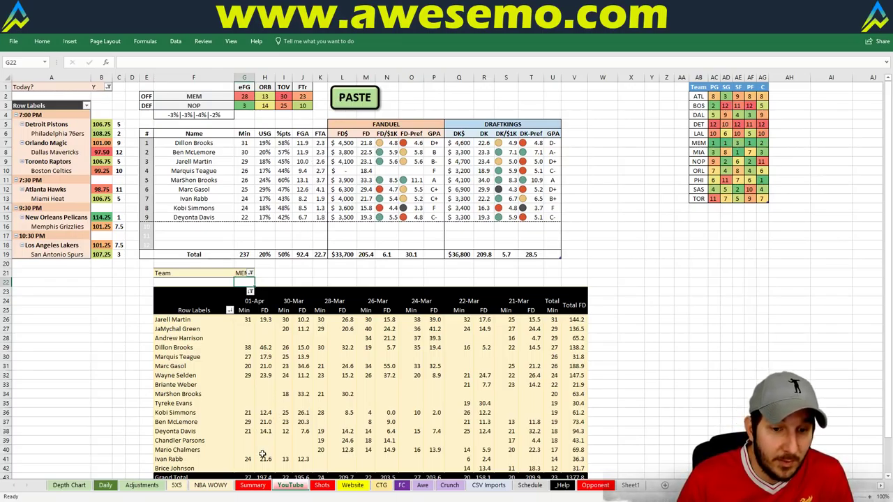
Check the team matchup ratings on the Summary sheet, then return to the YouTube sheet
left_click(252, 485)
left_click(153, 287)
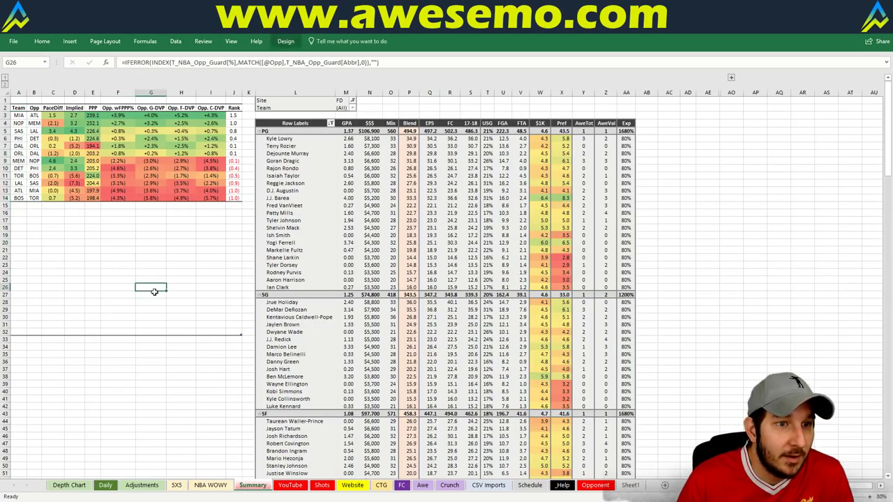
left_click(289, 486)
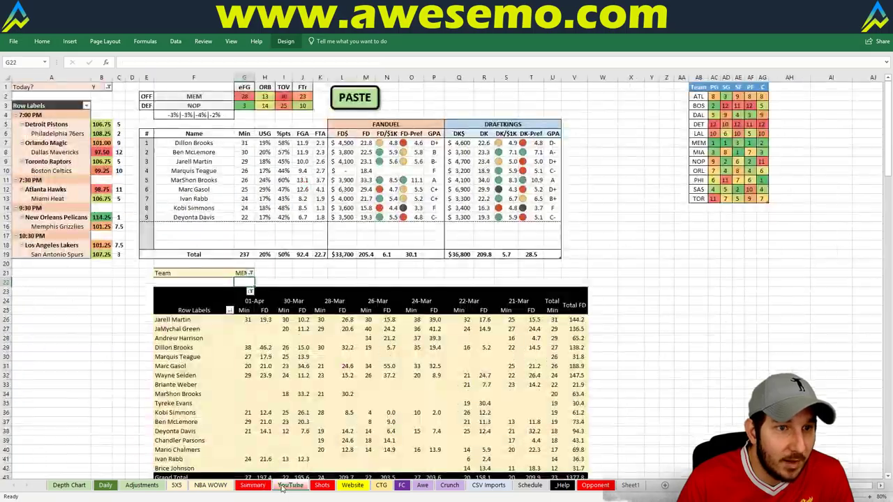
Highlight the player names in the Memphis game logs to review the roster, then clear the selection
left_click(370, 274)
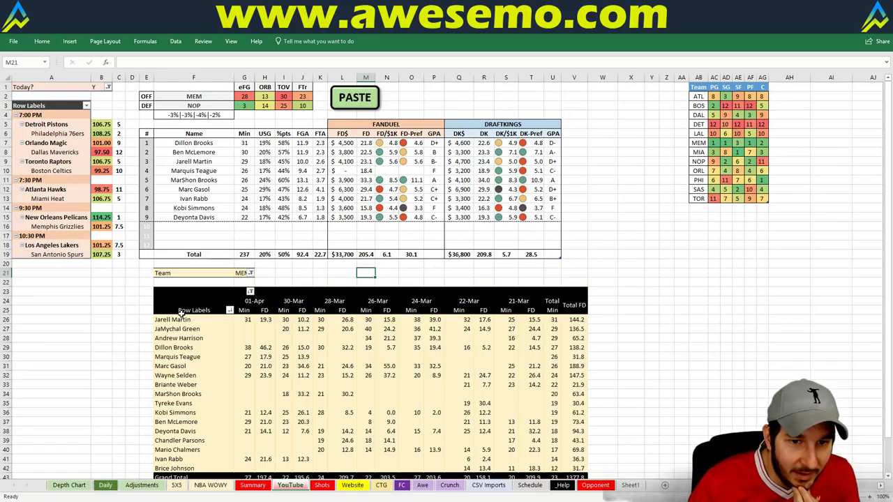
left_click_drag(180, 319, 179, 448)
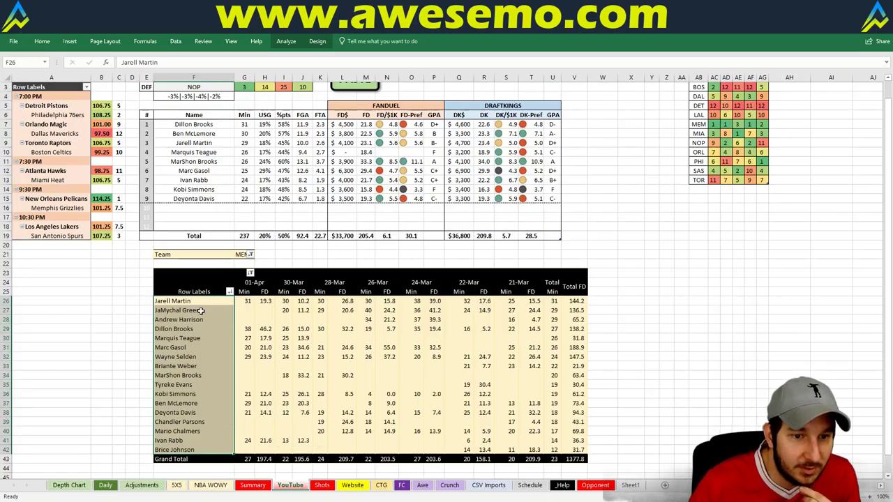
left_click(385, 243)
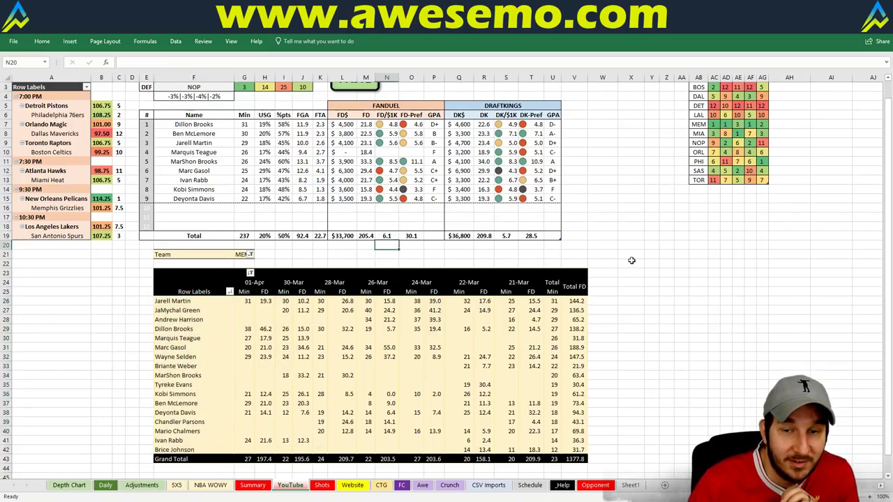
scroll(630, 259, "up", 1)
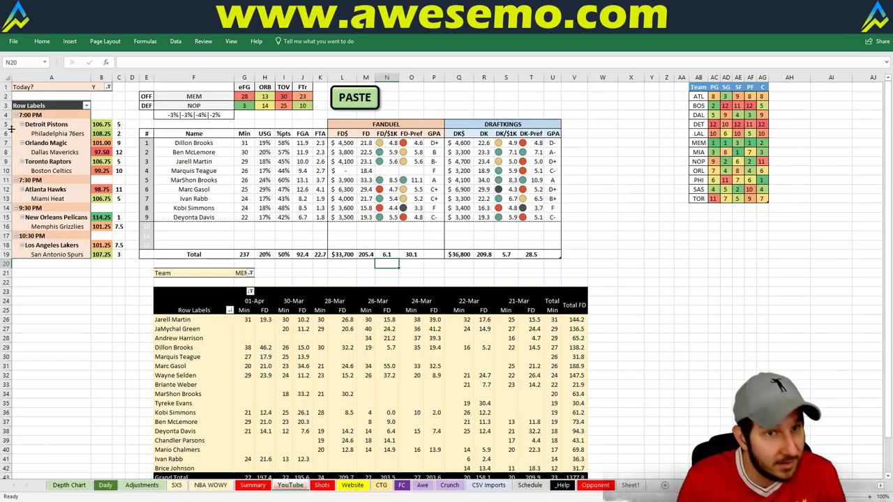
Change the Team filter to LAL for the projections and game logs
left_click(240, 272)
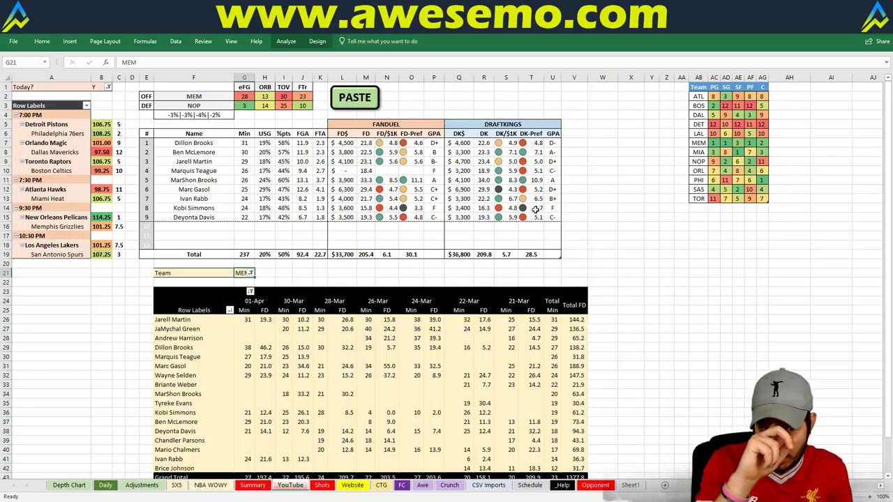
type("LAL")
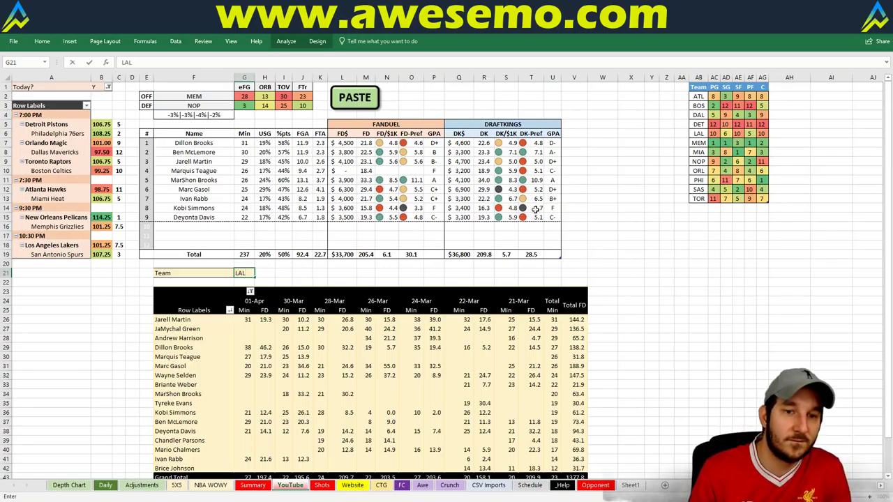
key("Return")
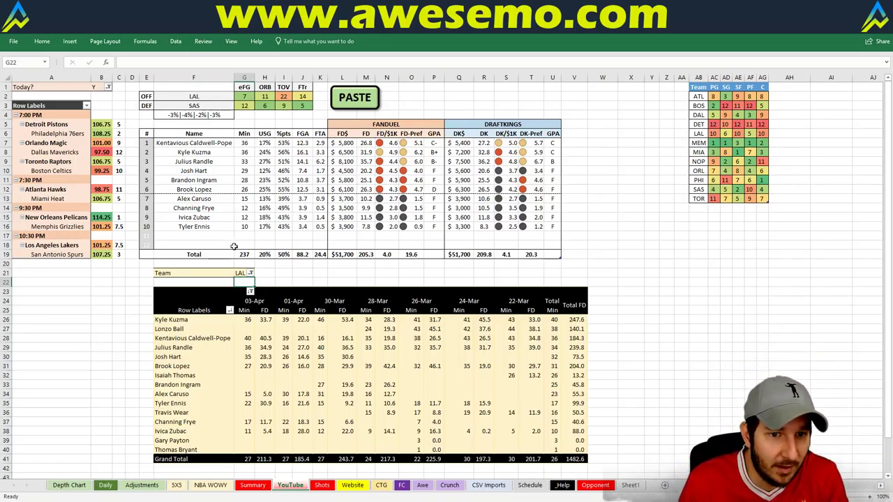
Set the PivotTable's Team filter to SAS
left_click(242, 273)
type("SAS")
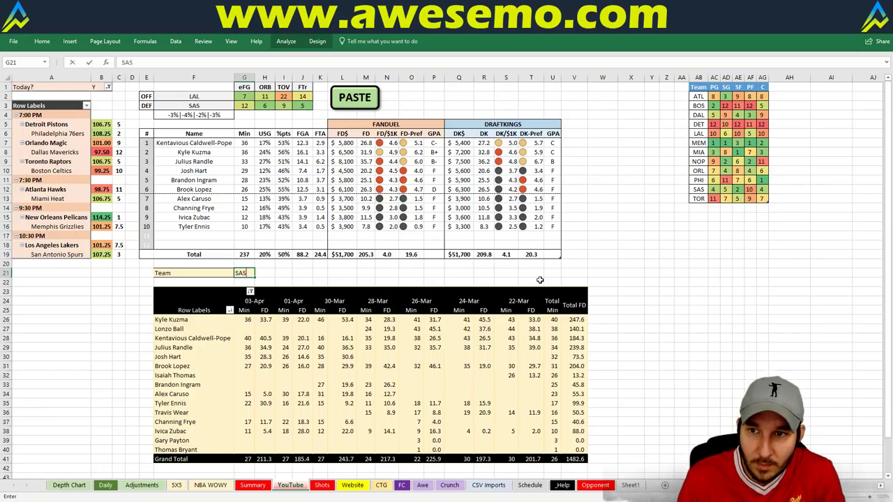
key("Return")
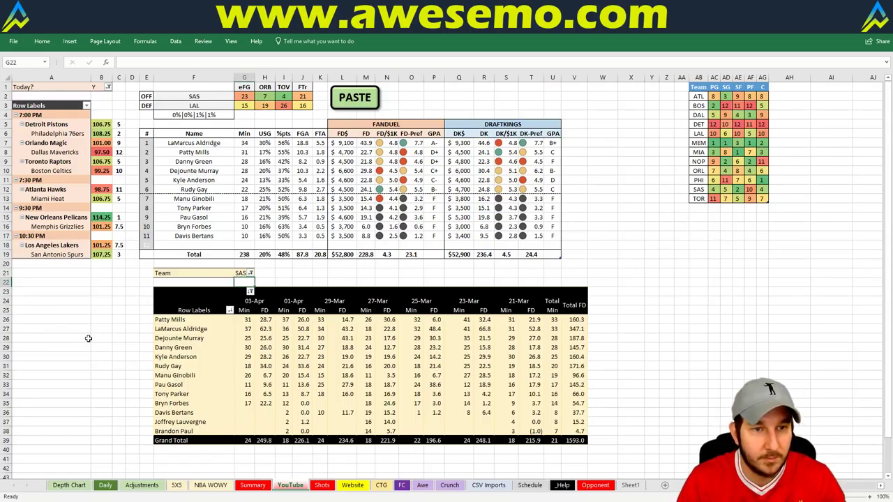
Show the Daily sheet, switch to the FantasyCruncher FanDuel NBA page in Chrome and open its projections upload
left_click(105, 485)
key("alt+Tab")
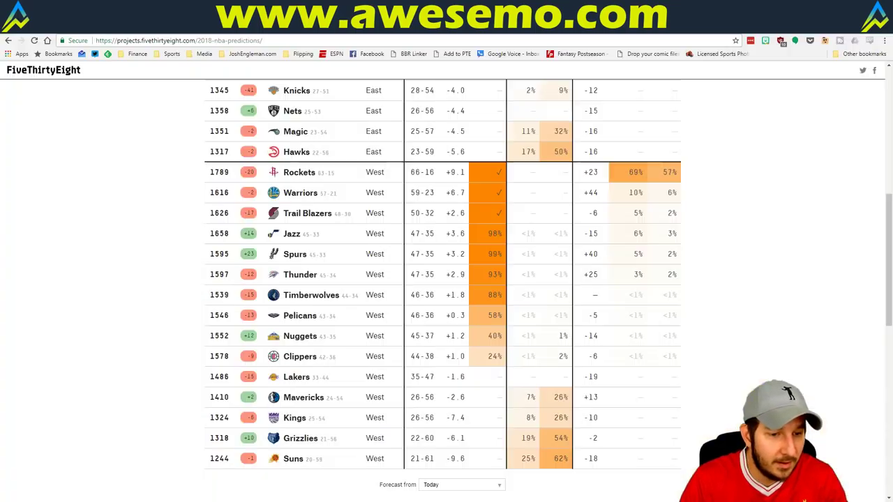
key("ctrl+Tab")
mouse_move(141, 74)
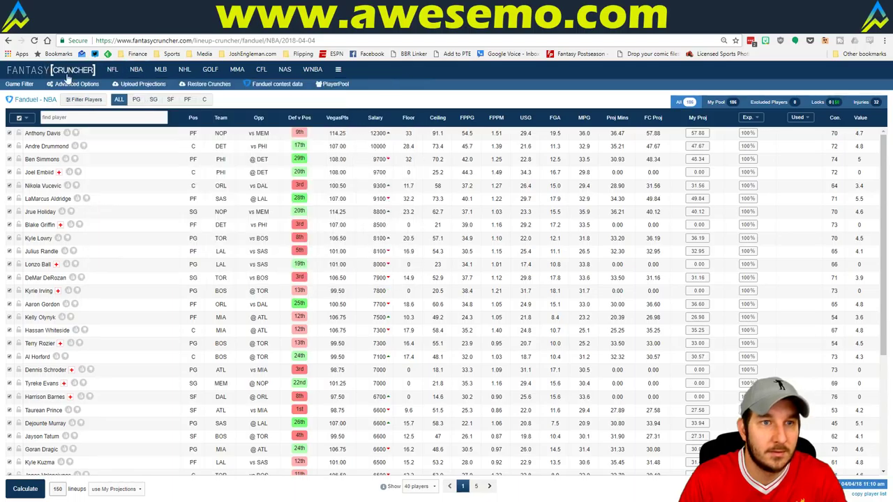
left_click(126, 85)
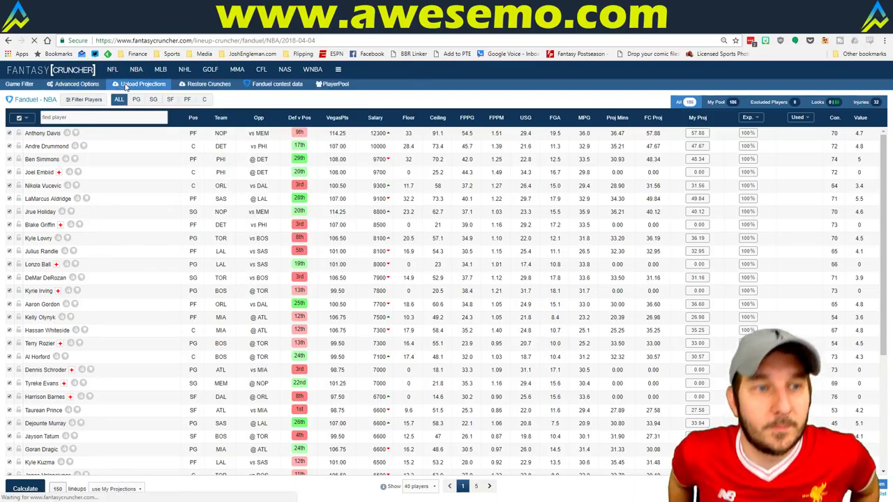
Switch to the Excel workbook, copy the player projections from the Daily sheet, and return to the FanDuel upload page in Chrome
key("alt+Tab")
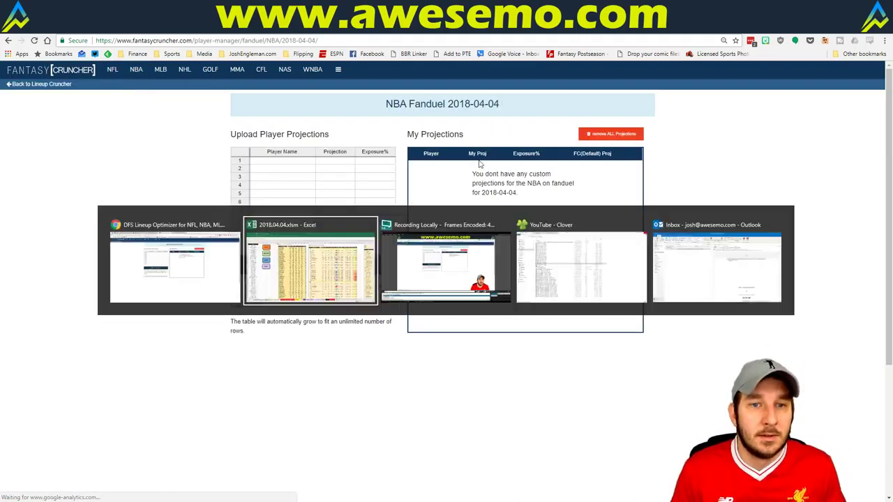
left_click(136, 209)
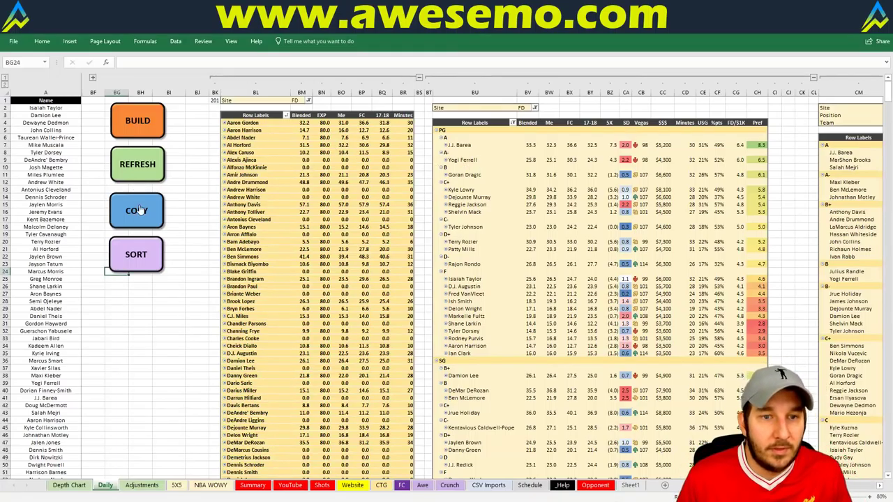
key("alt+Tab")
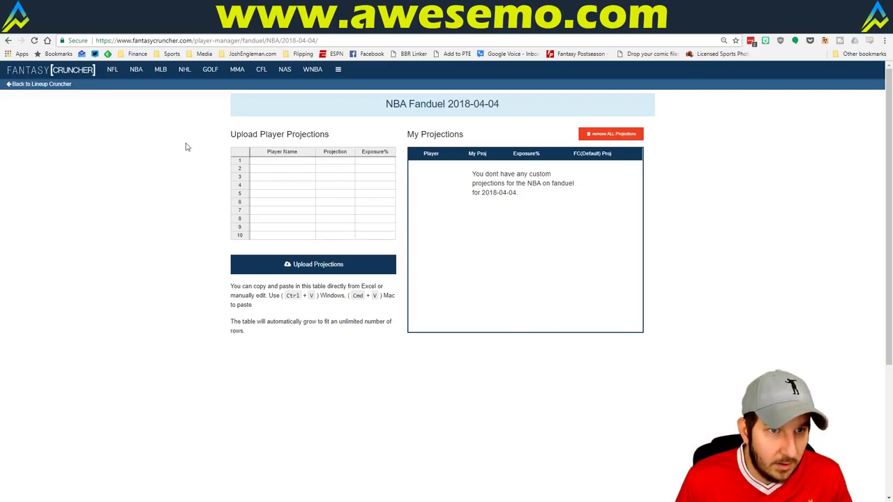
Paste the copied projections into the FanDuel upload table, upload them and go back to the lineup cruncher
left_click(269, 161)
key("ctrl+v")
left_click(343, 264)
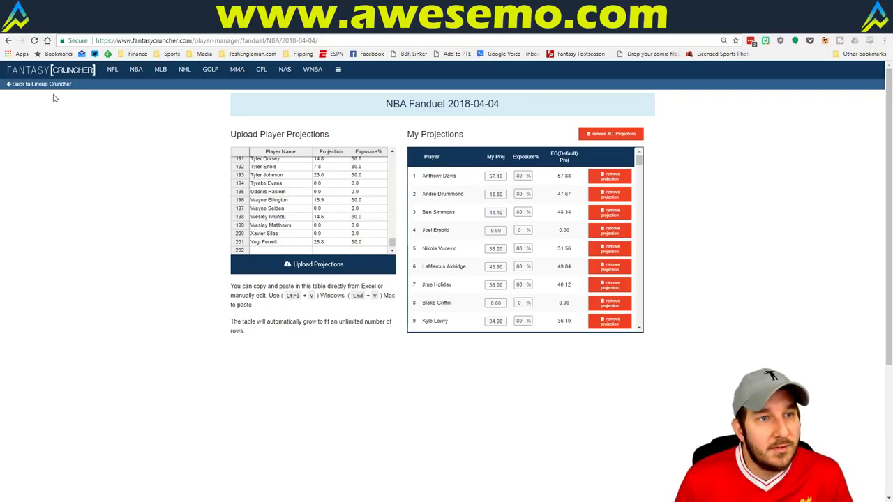
left_click(48, 88)
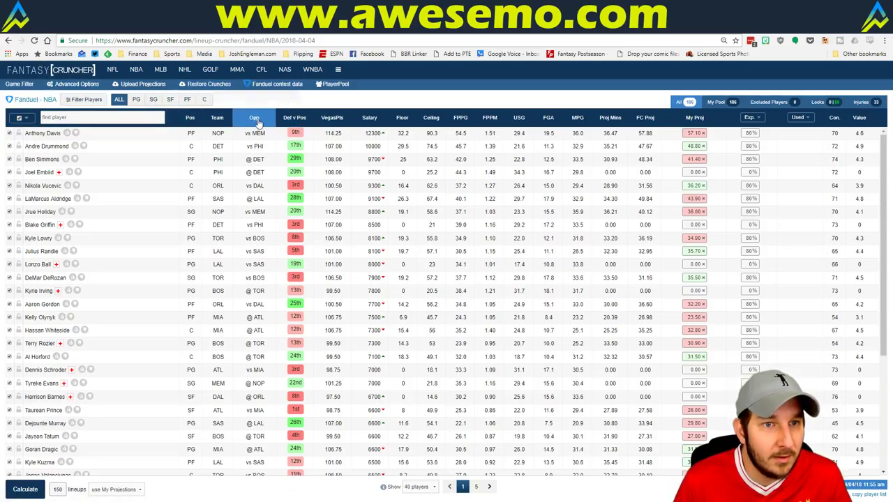
In the advanced options, turn on randomness at 10% for all players and apply the global exposure as Each
left_click(72, 85)
left_click(326, 152)
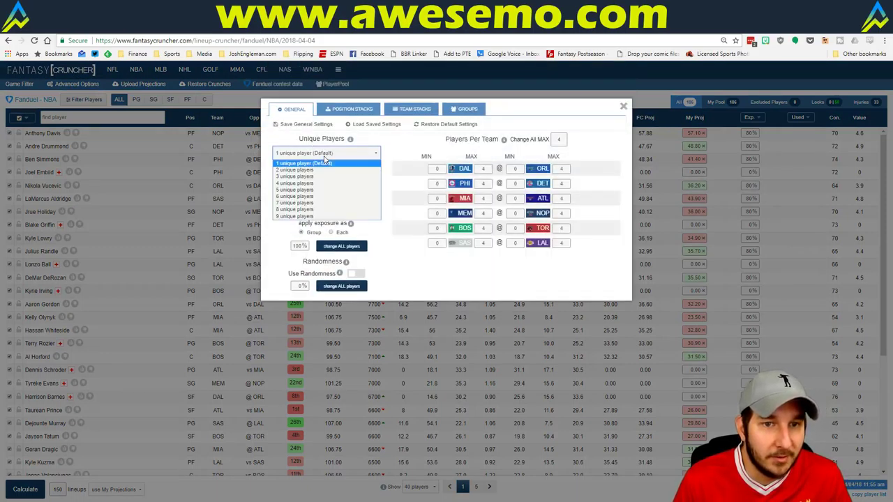
left_click(298, 287)
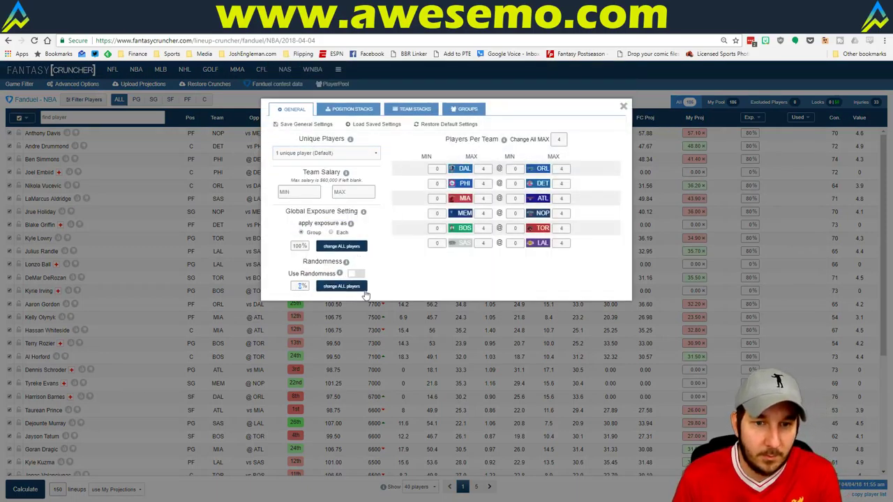
left_click(359, 286)
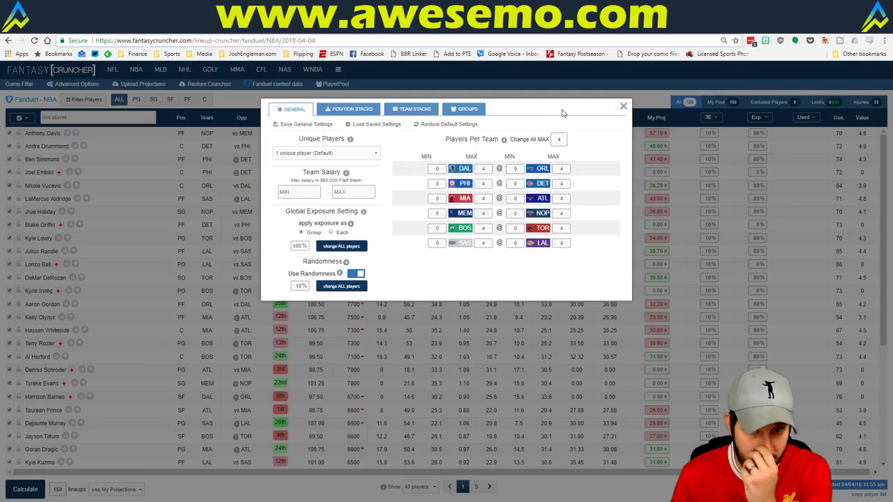
left_click(623, 106)
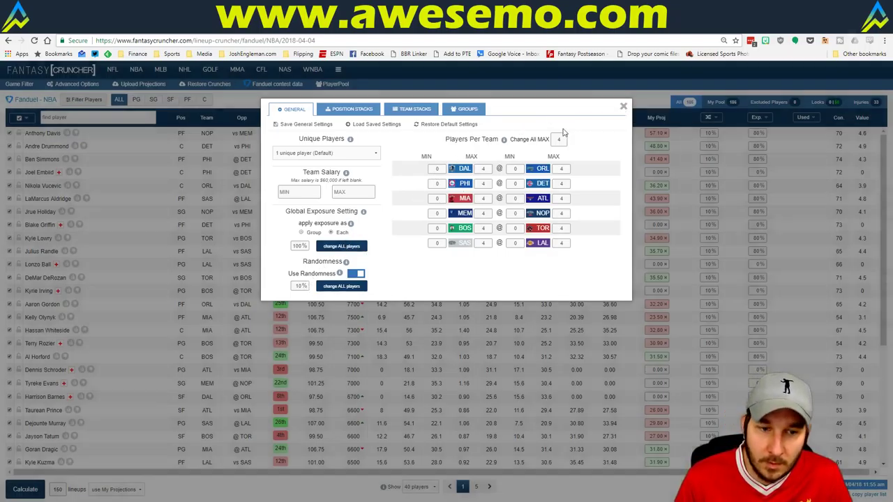
Calculate 100 FanDuel lineups using My Projections
double_click(57, 489)
type("200")
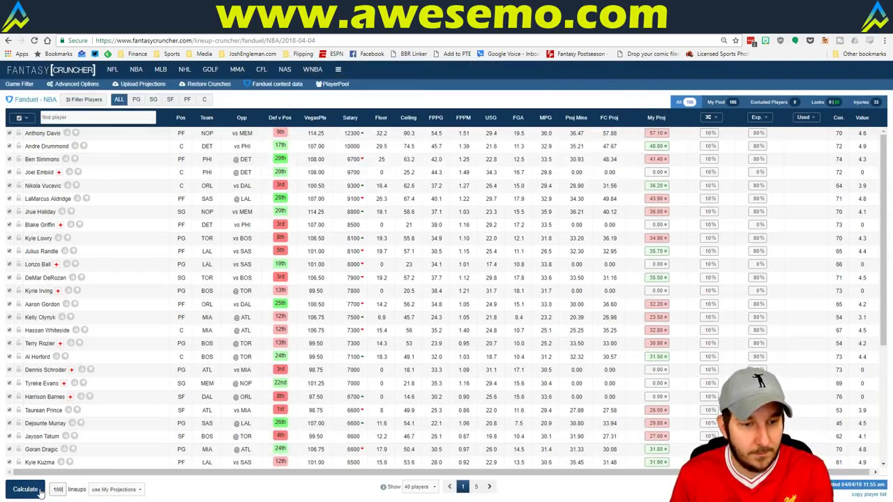
left_click(27, 490)
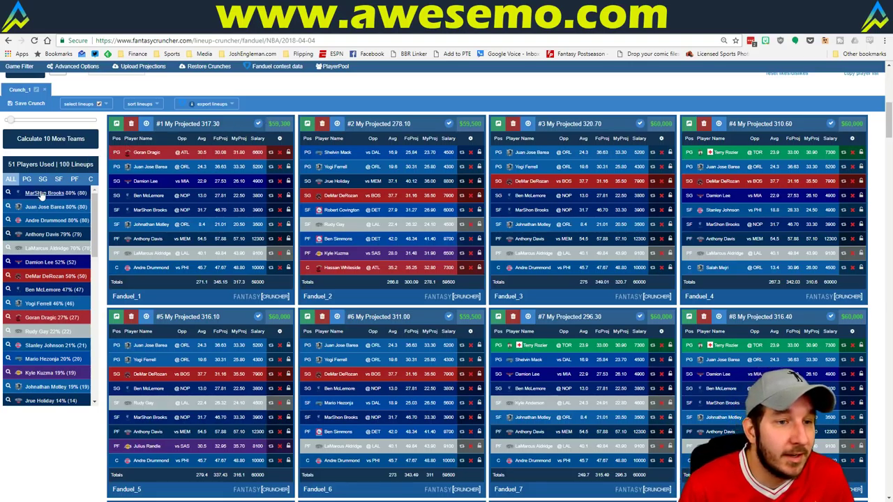
Filter the generated lineups to those containing Juan Jose Barea, Anthony Davis and Damion Lee
left_click(9, 206)
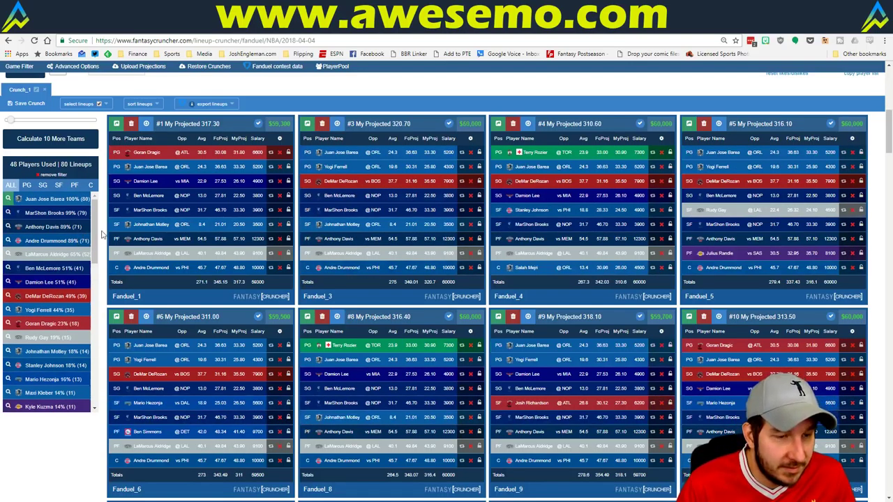
left_click(8, 226)
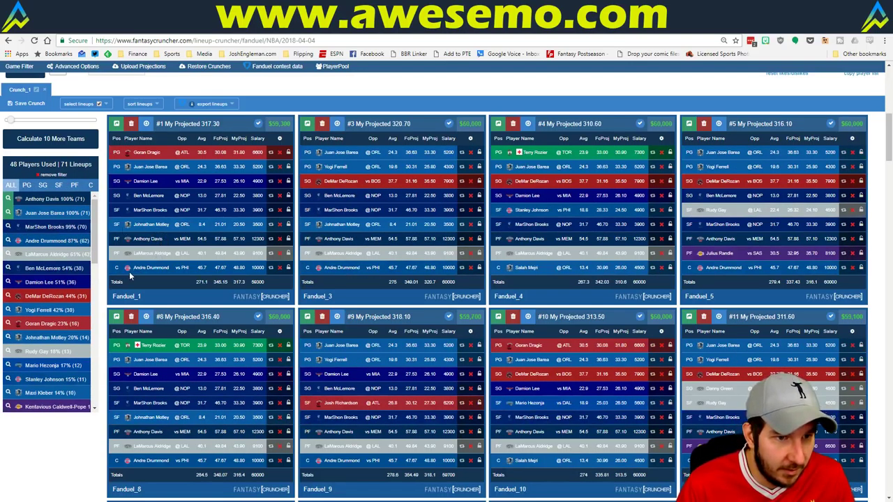
left_click(8, 282)
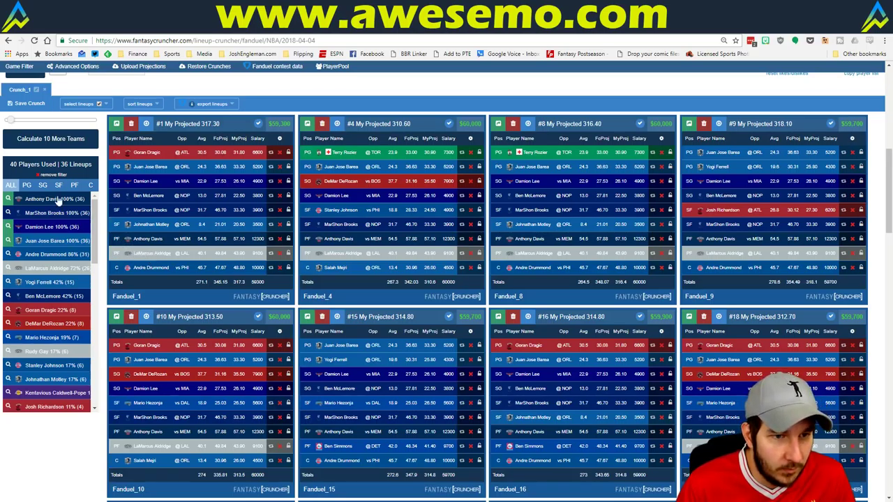
Review the player exposures in the filtered lineups for C, PF, SF and SG
left_click(90, 185)
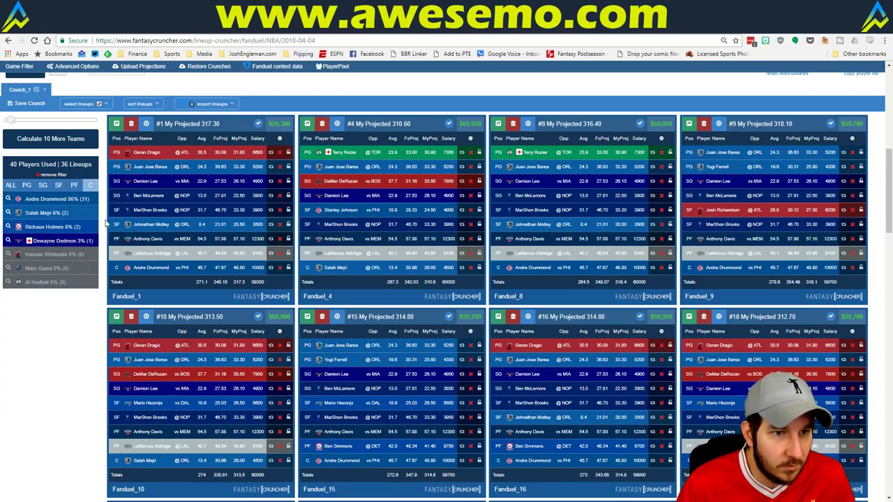
left_click(74, 186)
left_click(57, 186)
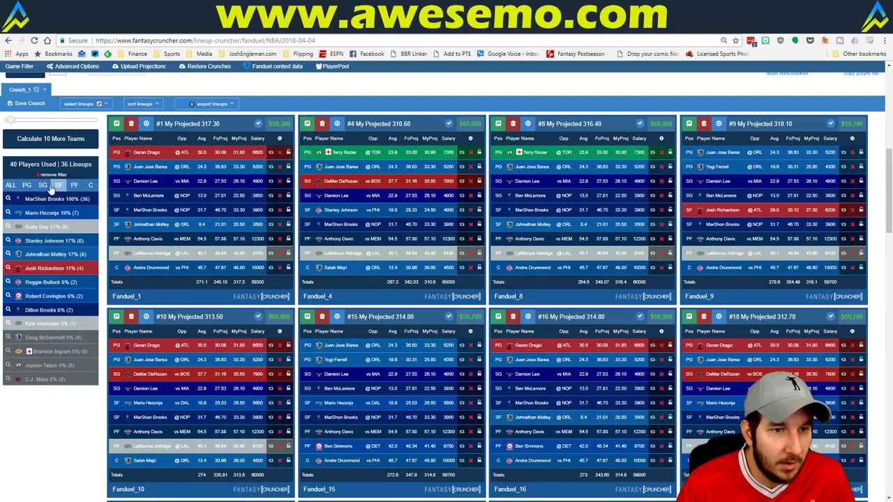
left_click(42, 186)
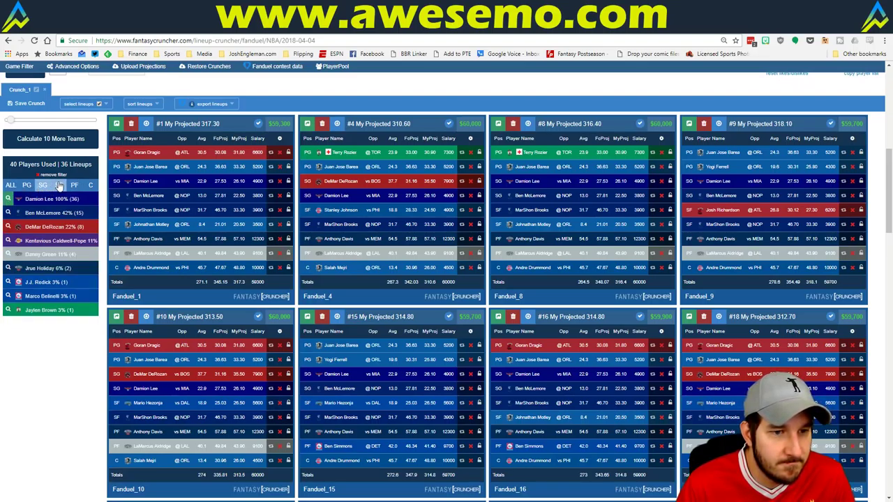
Check the position rankings on the Excel Daily sheet down to the centers, then return to the lineups in Chrome
key("alt+Tab")
scroll(662, 276, "down", 5)
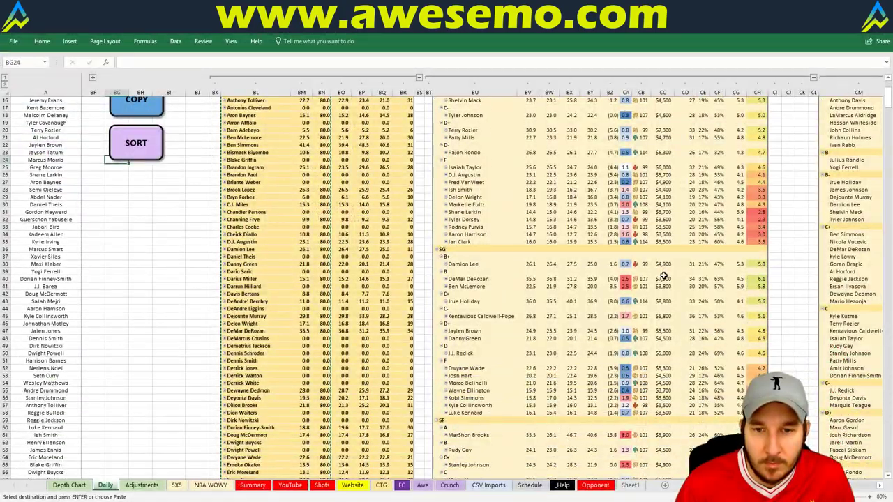
scroll(662, 276, "down", 20)
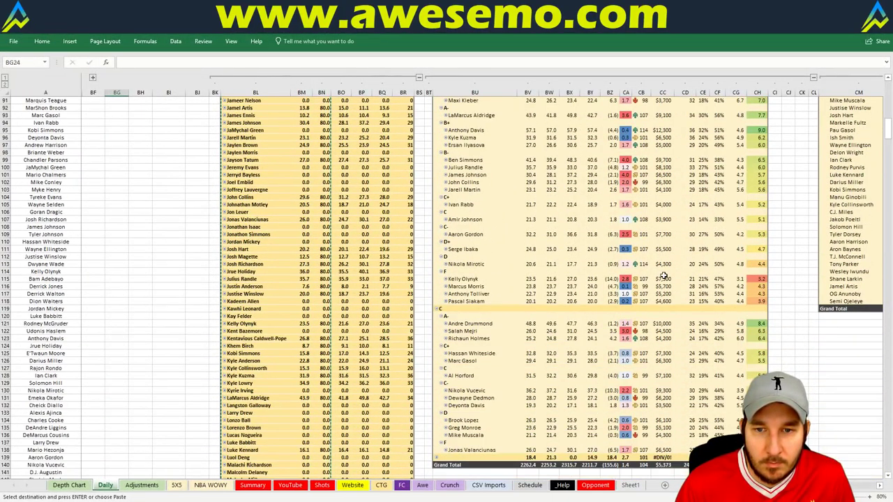
key("alt+Tab")
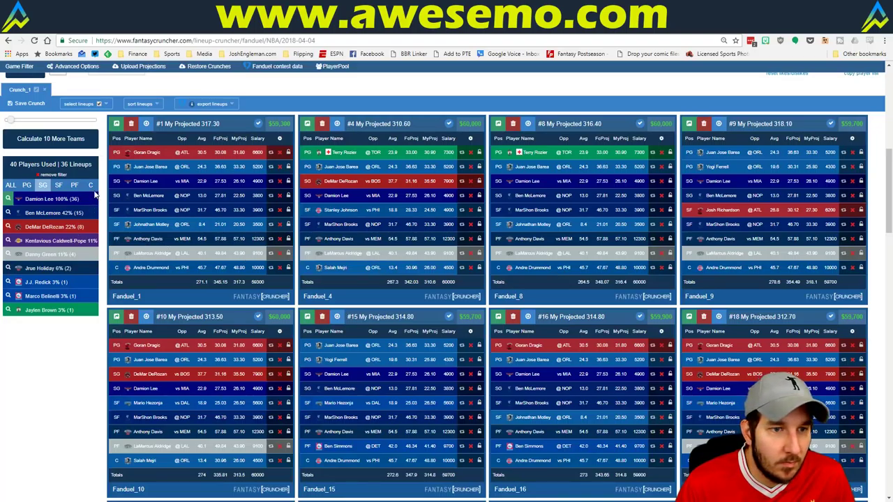
Narrow the lineups further to those with LaMarcus Aldridge at PF and Goran Dragic at PG, checking the other positions' exposures
left_click(74, 186)
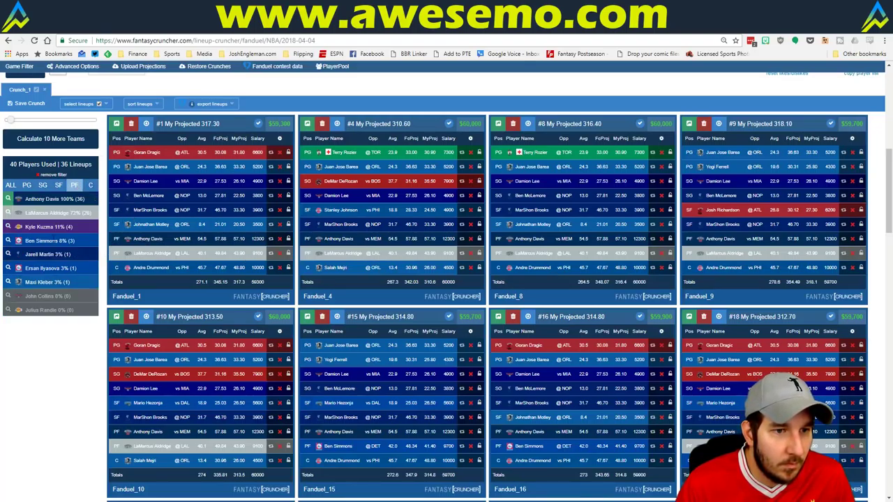
left_click(9, 218)
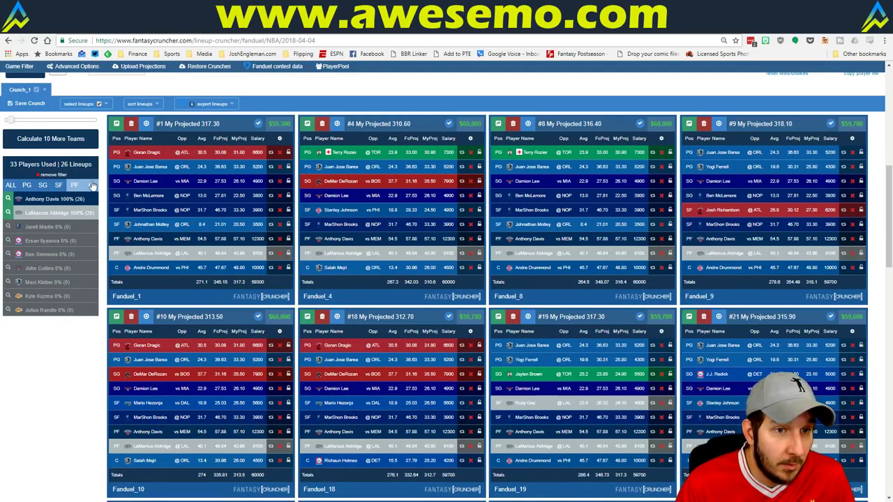
left_click(90, 185)
left_click(40, 187)
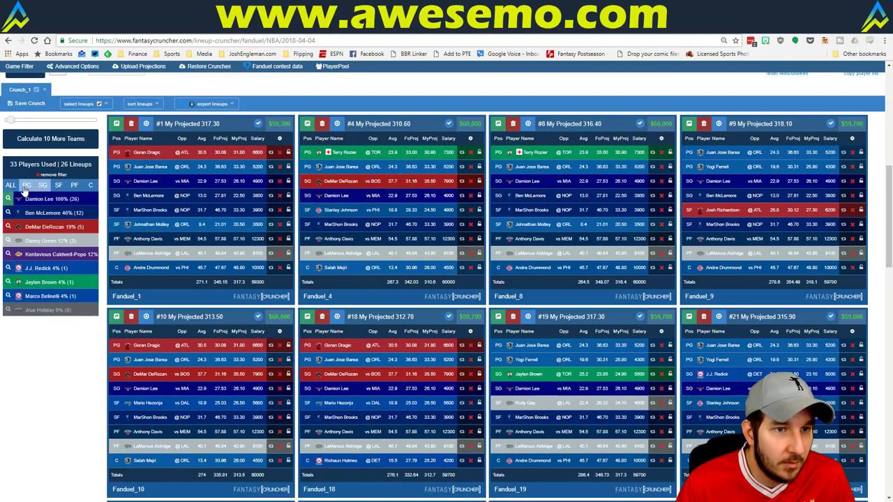
left_click(25, 186)
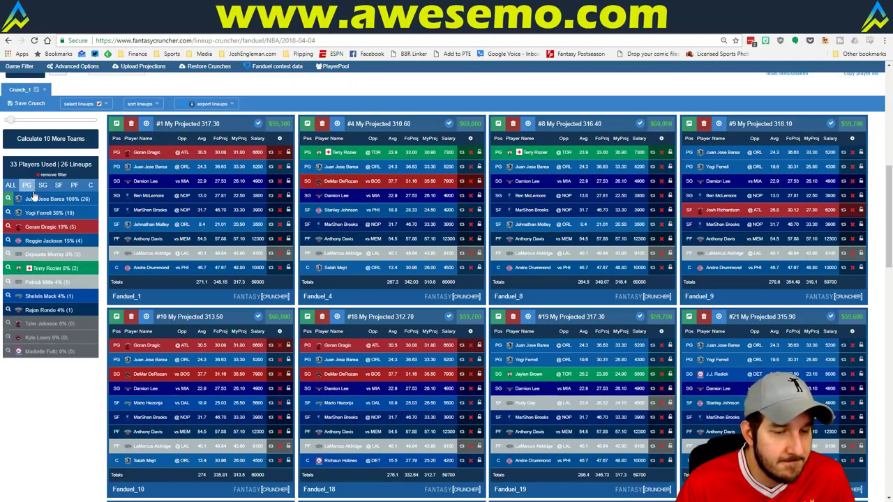
left_click(10, 229)
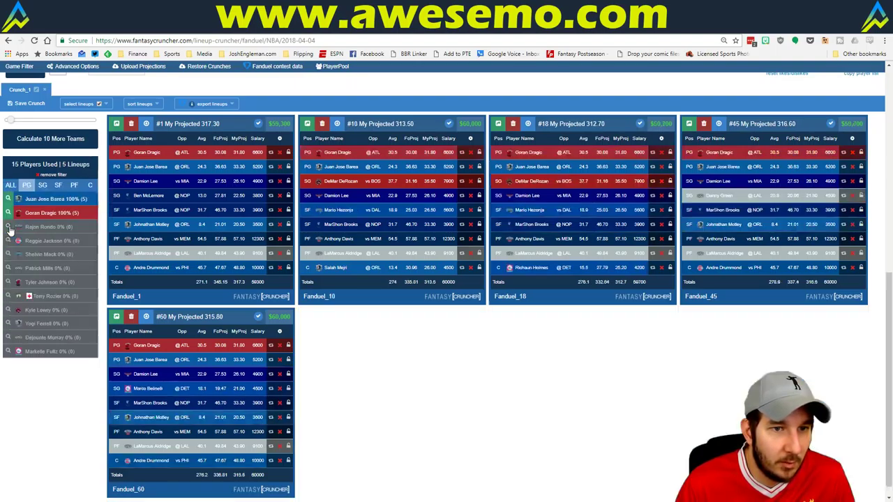
Look over the remaining lineups and filter them by Mario Hezonja at SF
scroll(532, 352, "down", 1)
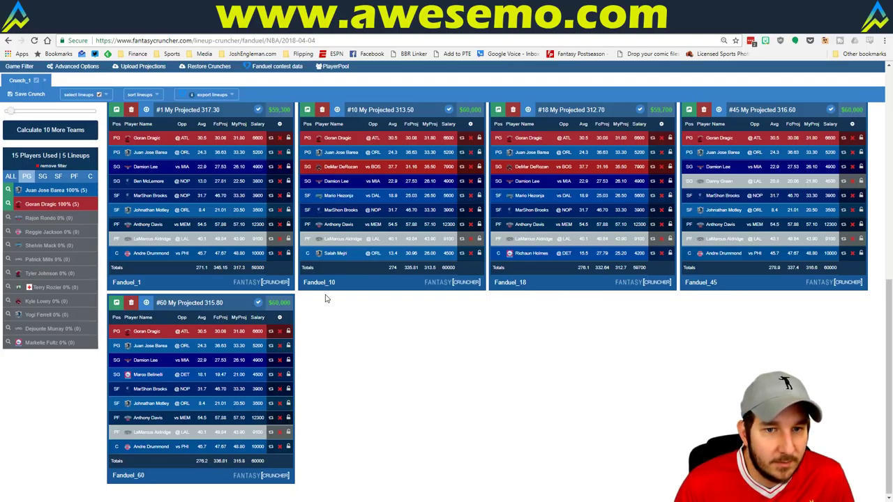
left_click(59, 176)
left_click(9, 218)
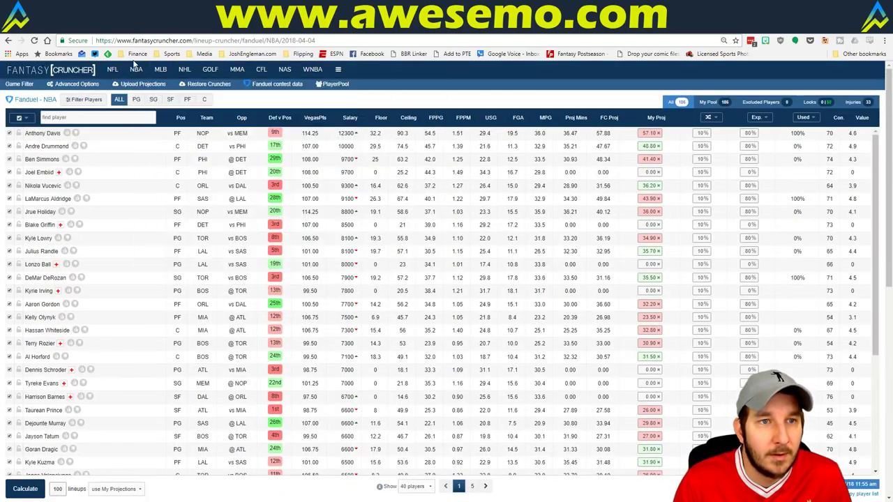
Open the DraftKings NBA projections upload page and copy the player projections from the Excel Daily sheet for it
mouse_move(136, 69)
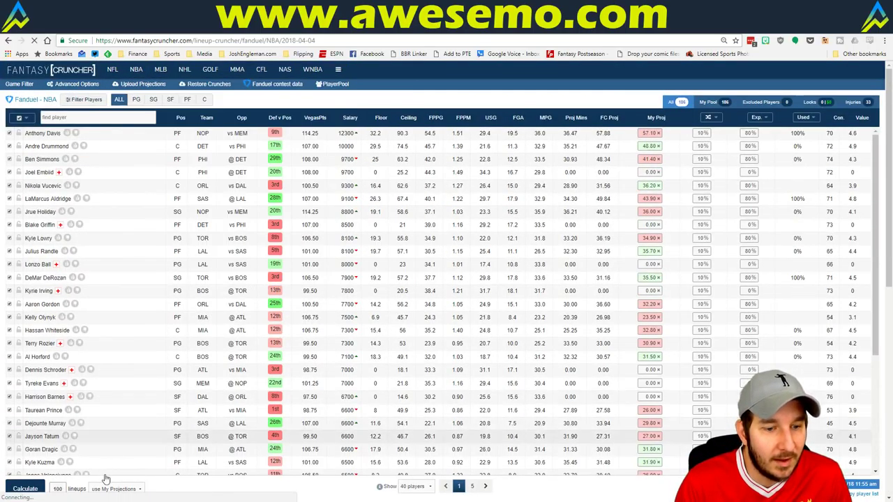
key("alt+Tab")
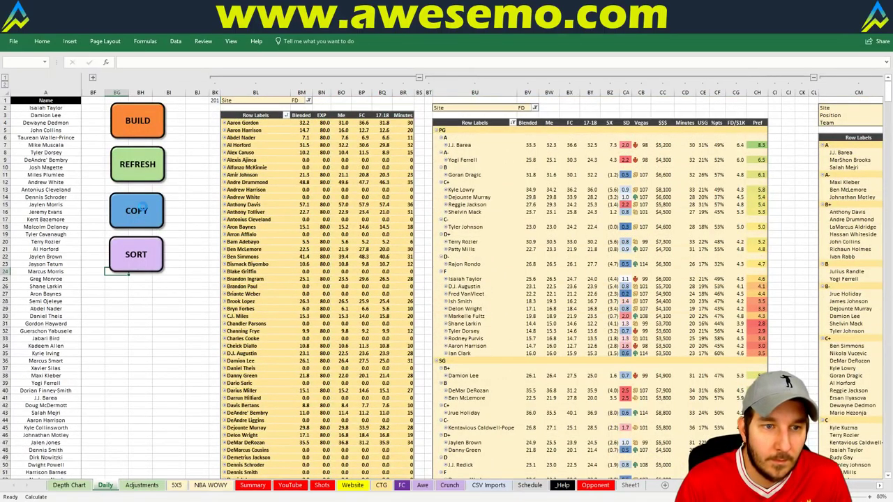
left_click(138, 209)
key("alt+Tab")
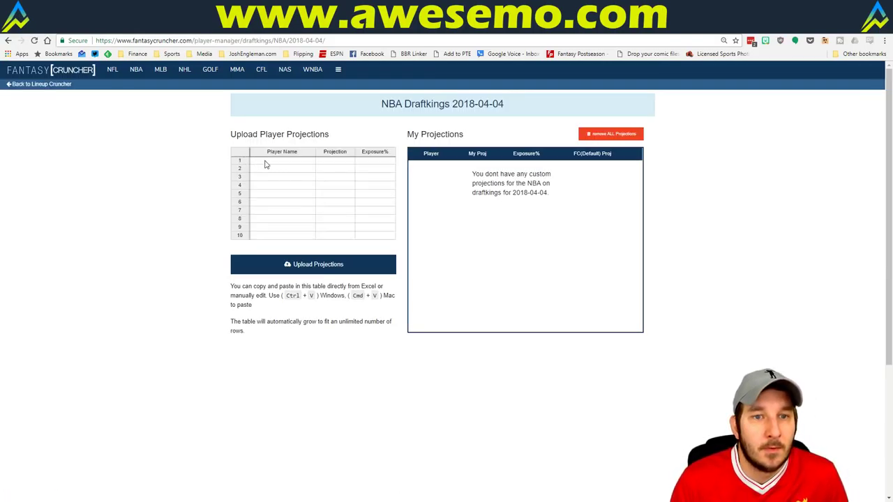
Paste and upload the projections for DraftKings, dismiss the player errors message and go back to the lineup cruncher
left_click(269, 162)
key("ctrl+v")
left_click(308, 263)
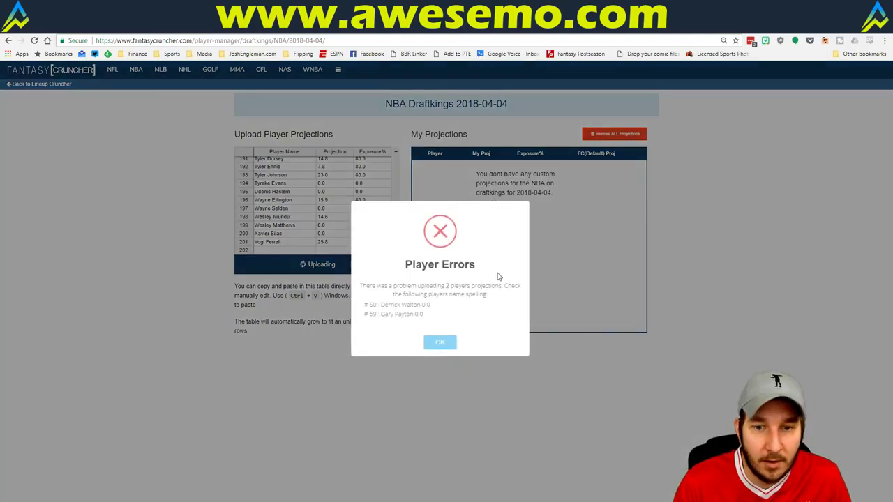
left_click(446, 343)
left_click(46, 84)
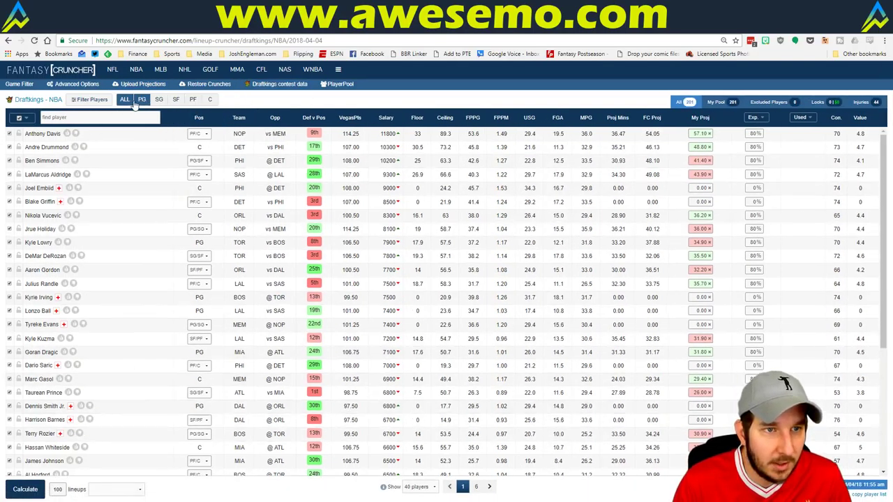
Set the DraftKings projection source to My Projections, start calculating 100 lineups and close the resulting crunch
left_click(127, 490)
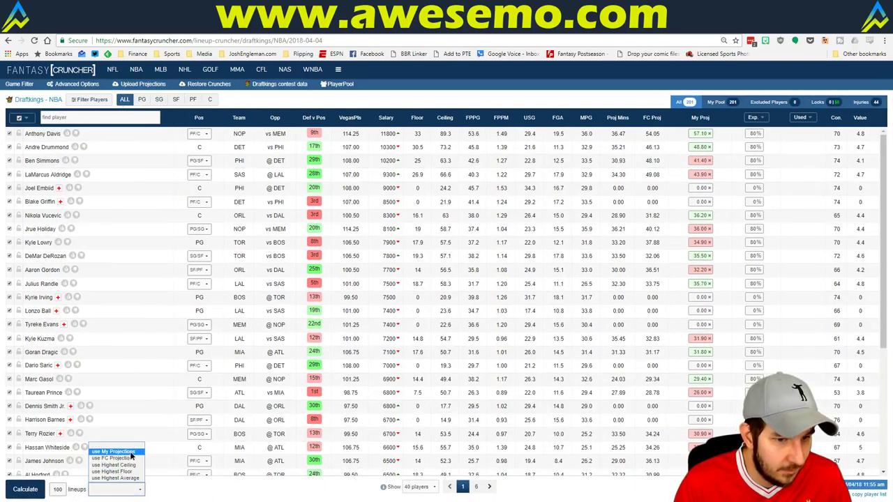
left_click(131, 453)
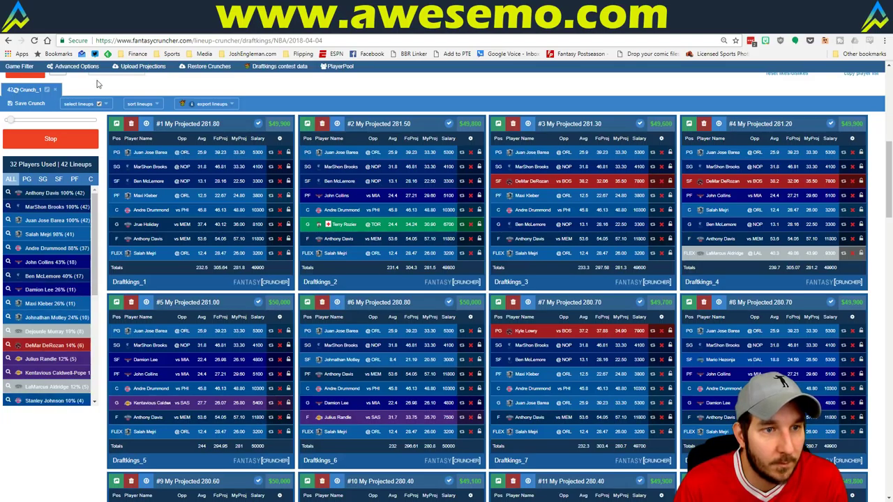
left_click(54, 90)
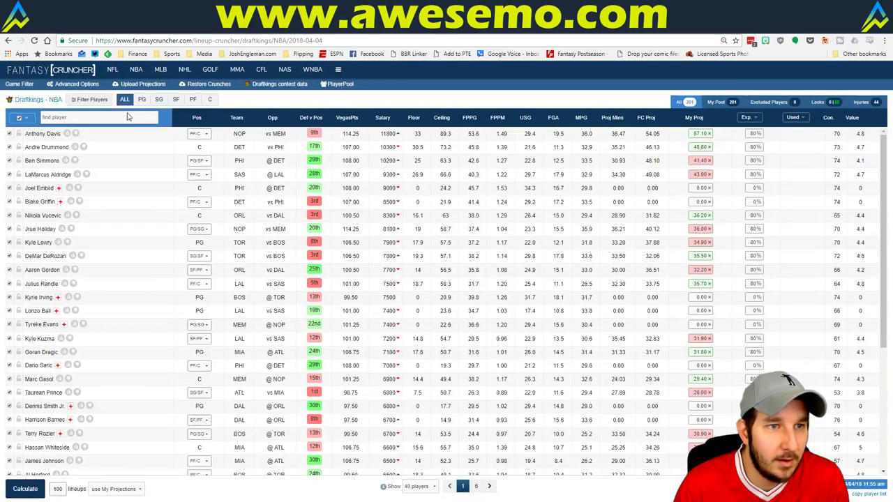
Turn on 10% randomness for all players, apply the global exposure as Each, and calculate 100 DraftKings lineups
left_click(56, 84)
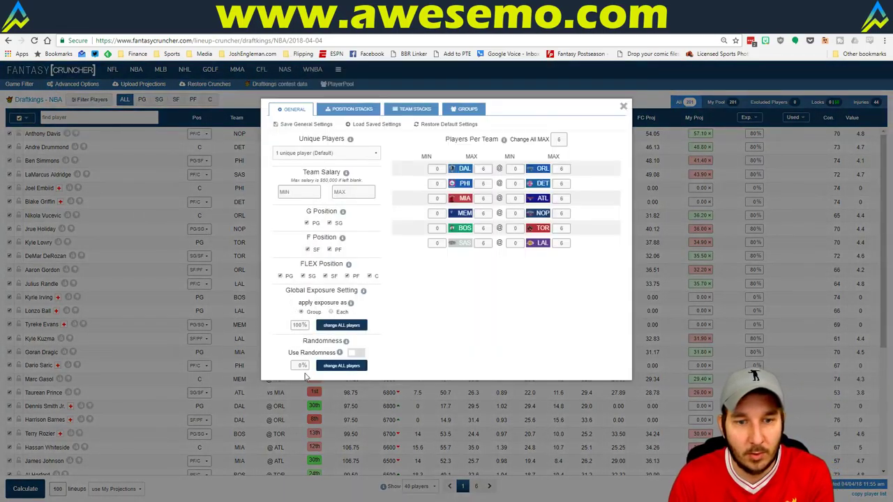
left_click(339, 367)
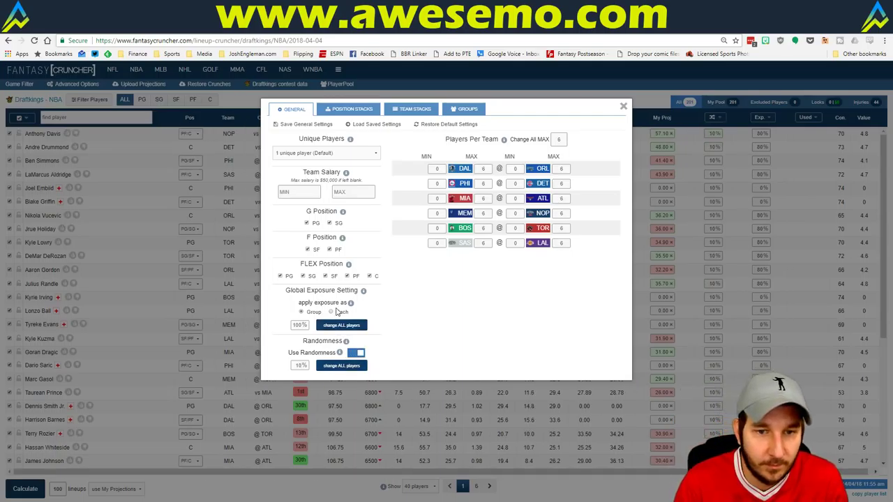
left_click(621, 108)
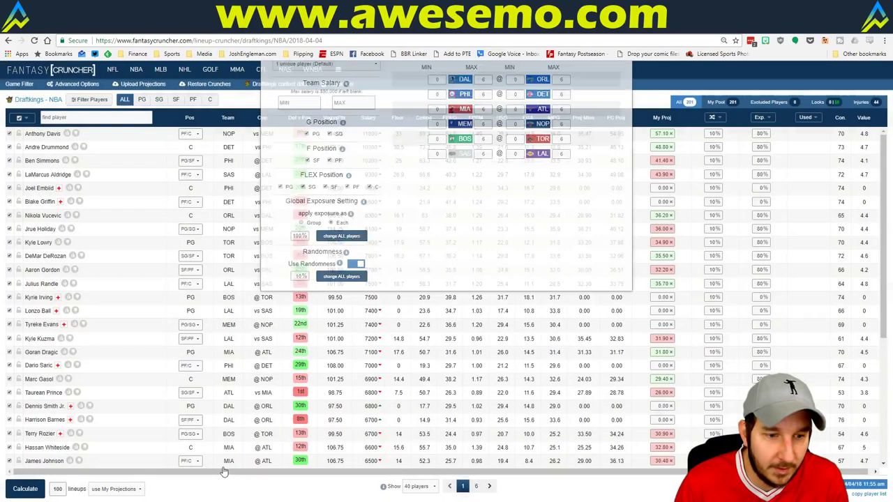
left_click(25, 488)
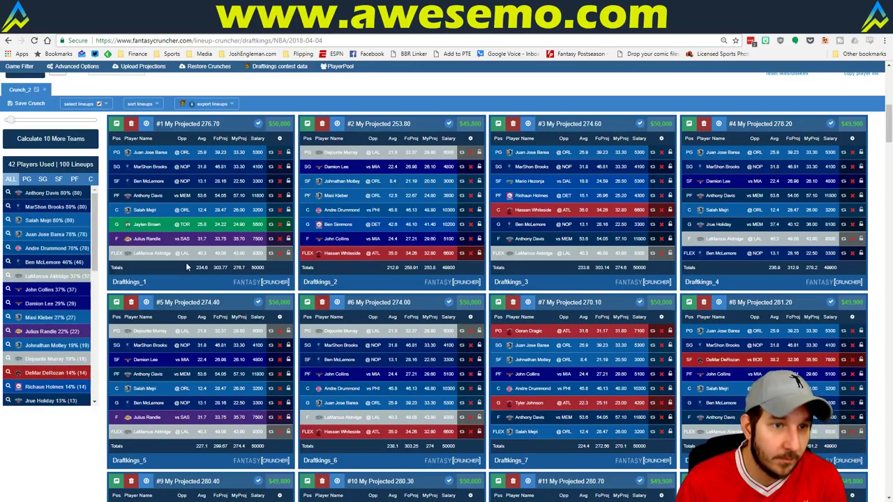
Filter the generated lineups to those containing Anthony Davis, Juan Jose Barea, Salah Mejri and Ben McLemore
left_click(8, 193)
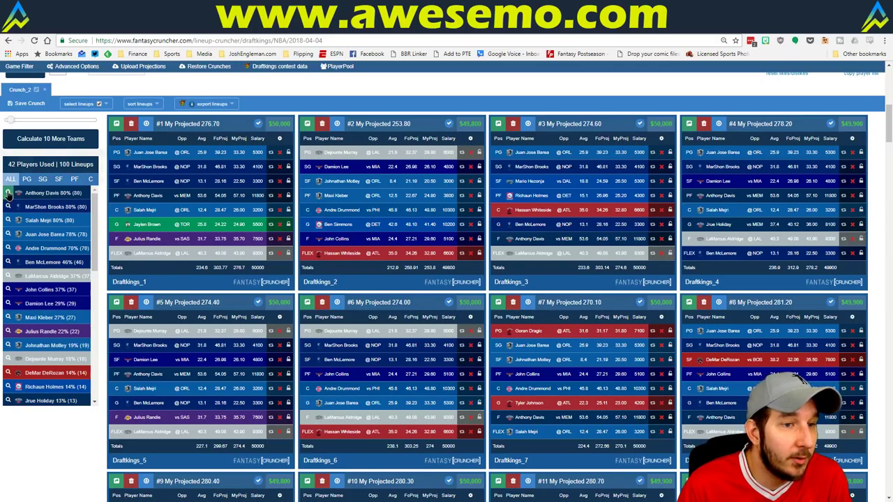
left_click(9, 240)
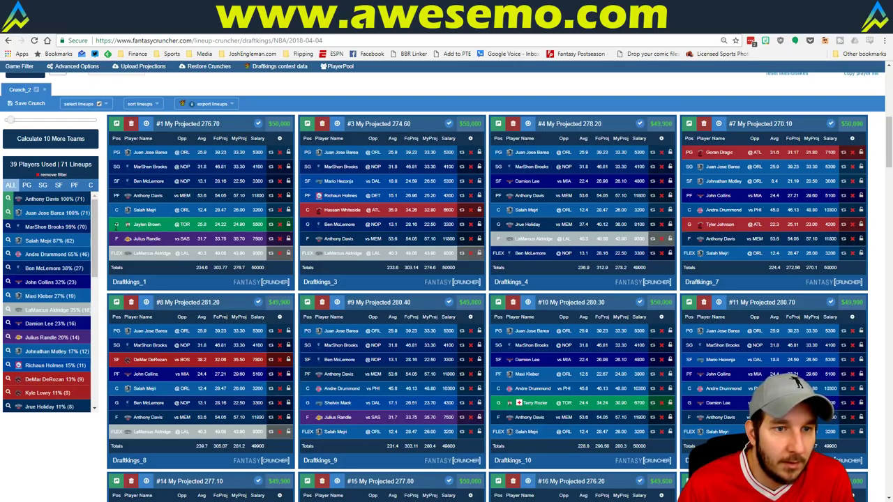
left_click(8, 241)
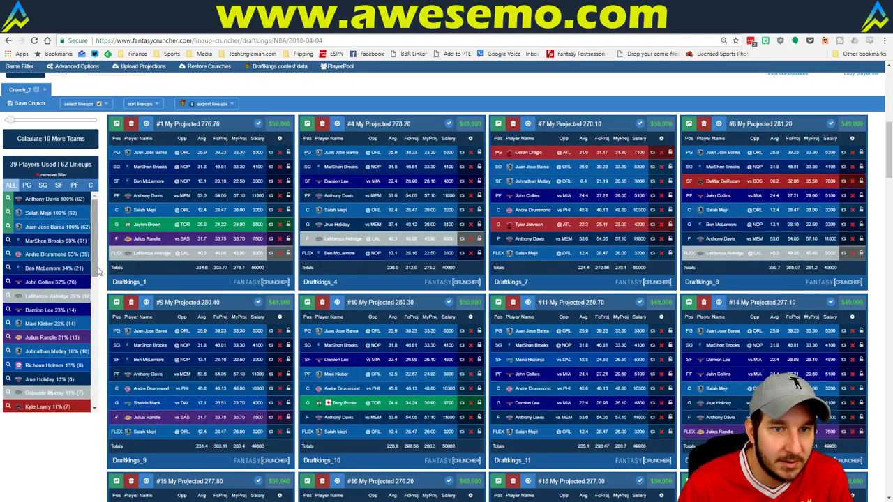
left_click(8, 268)
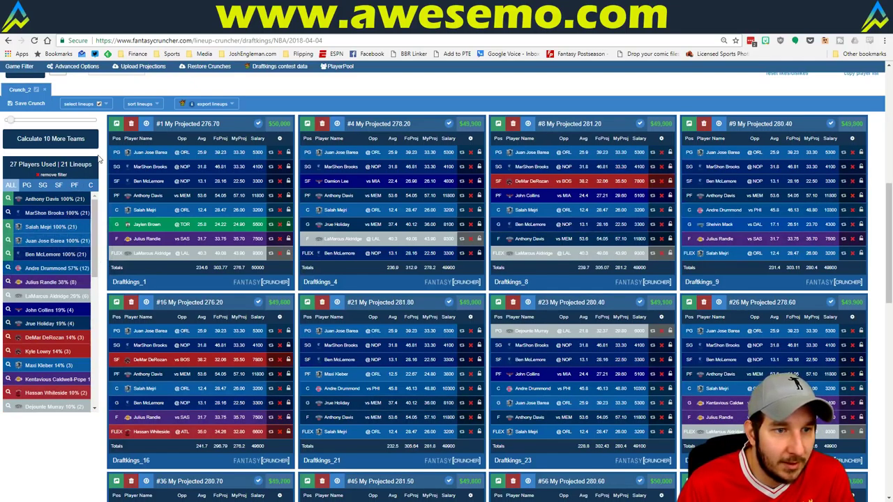
Look through the players used in the filtered lineups at C, PF, SF and SG, and skim the lineups themselves
left_click(73, 184)
left_click(91, 186)
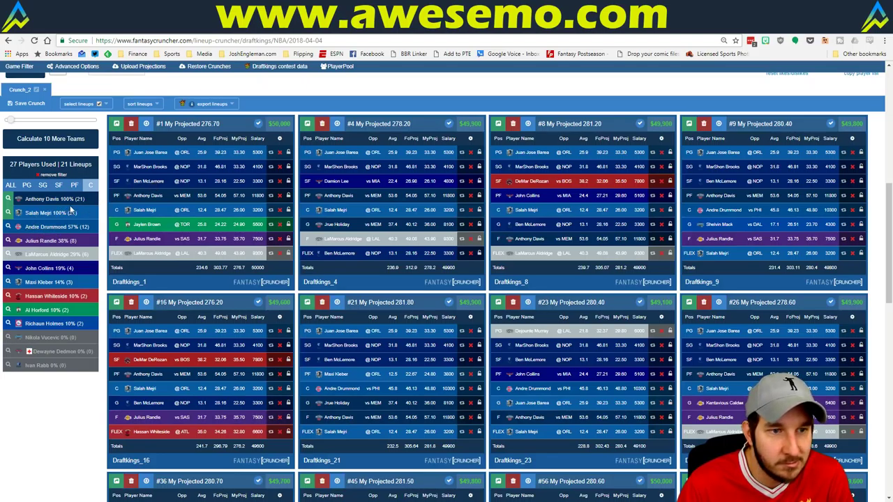
left_click(74, 185)
left_click(59, 186)
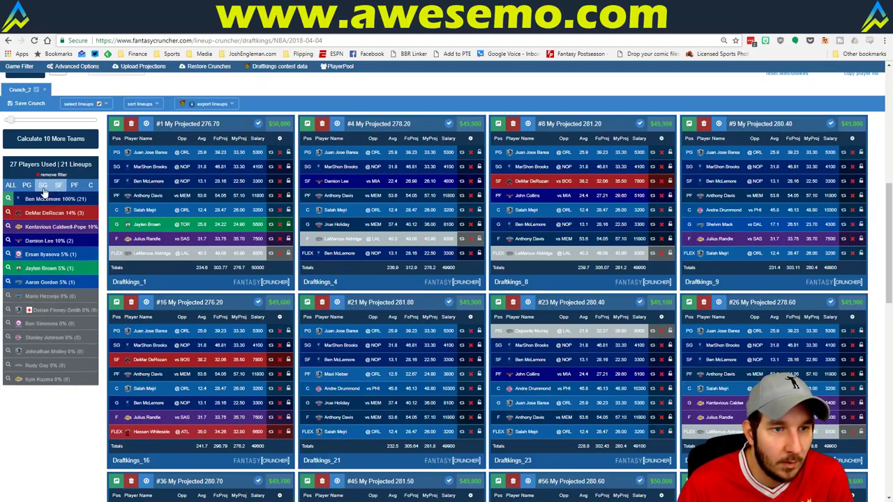
left_click(44, 187)
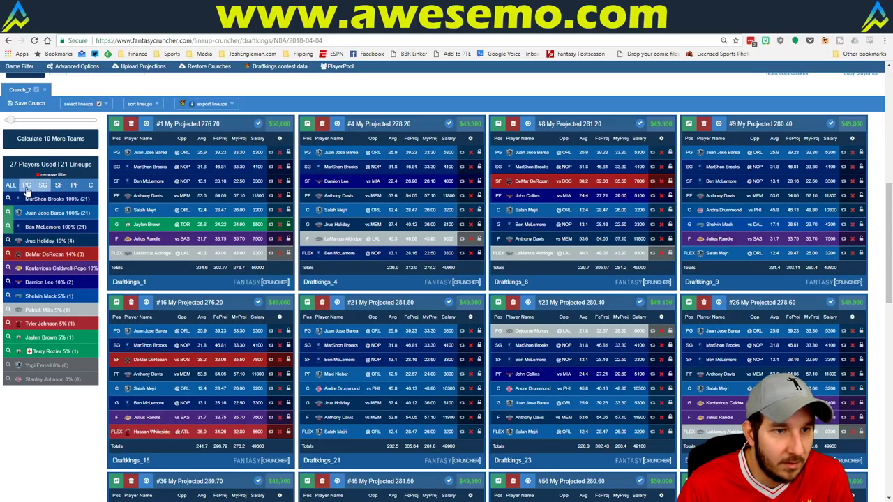
left_click(60, 186)
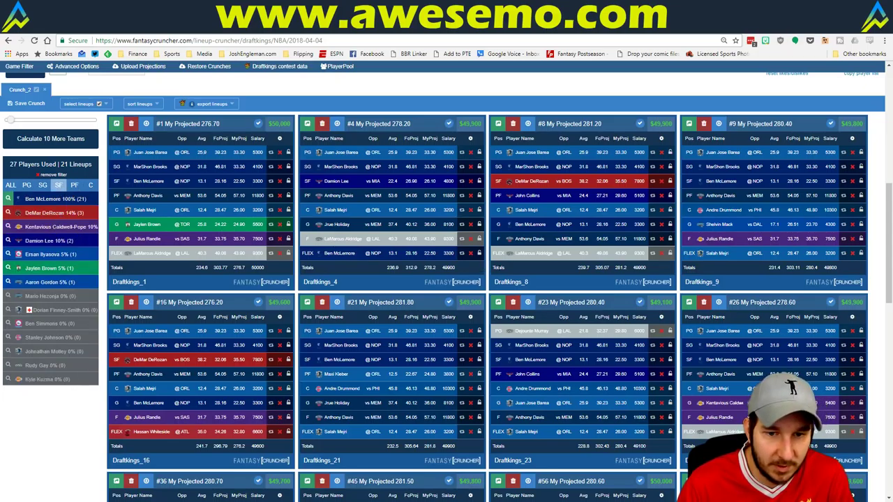
scroll(54, 234, "down", 4)
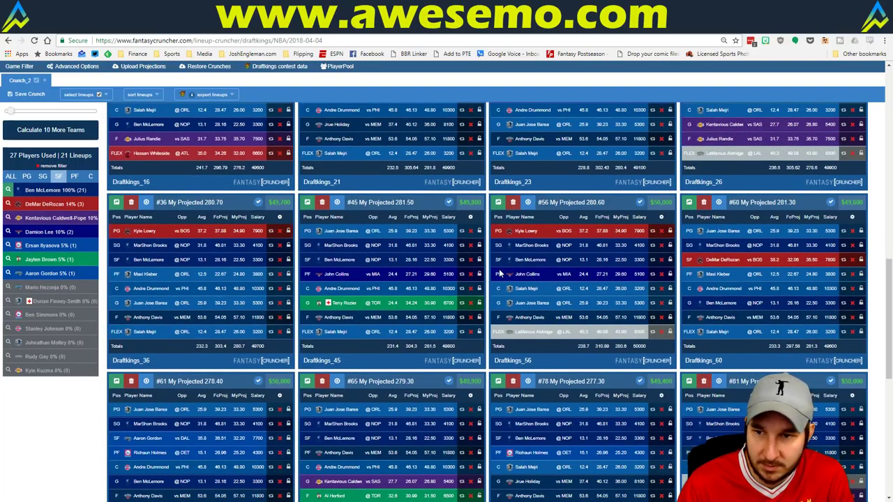
scroll(224, 244, "up", 3)
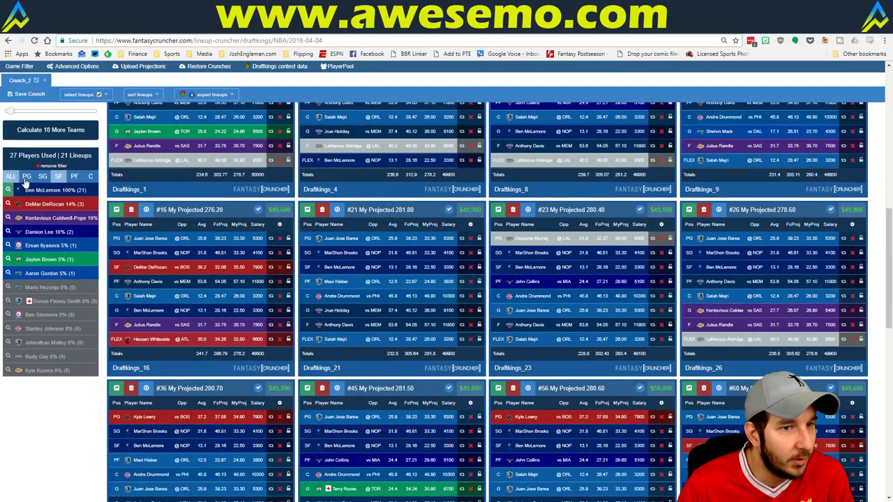
left_click(42, 177)
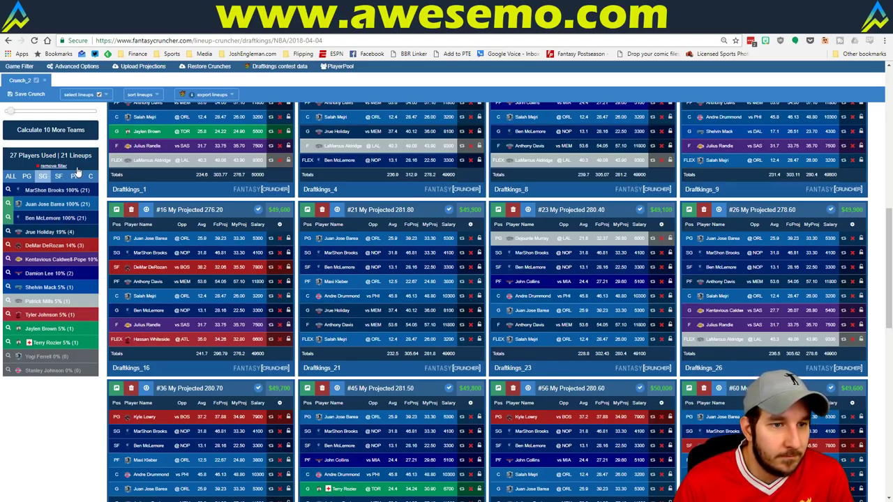
Switch to the Excel Daily sheet and examine the DraftKings table's player grades, salaries and Pref values
key("alt+Tab")
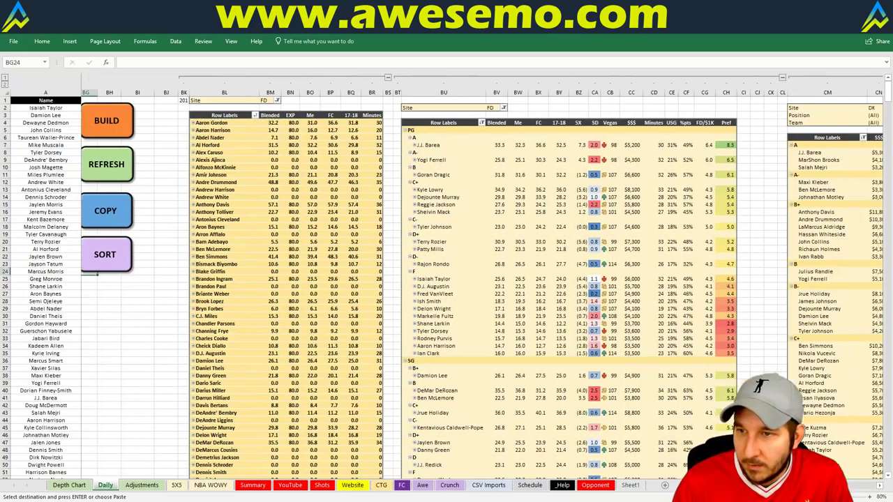
key("alt")
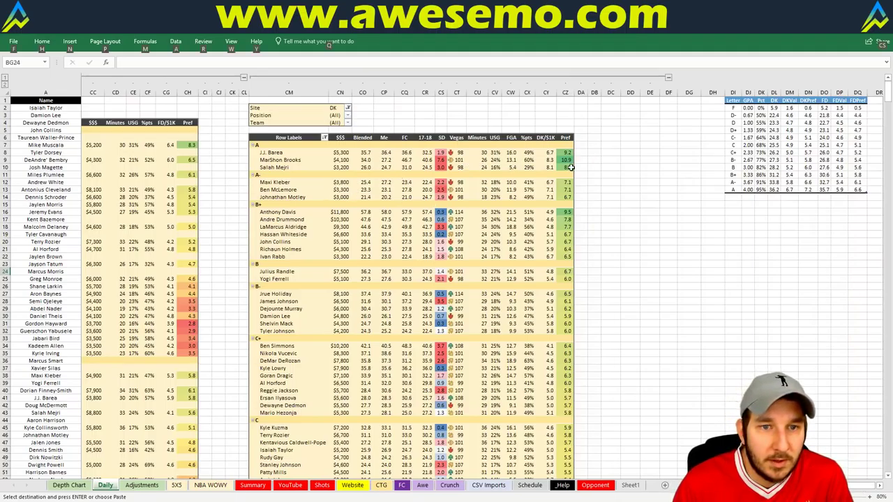
mouse_move(570, 168)
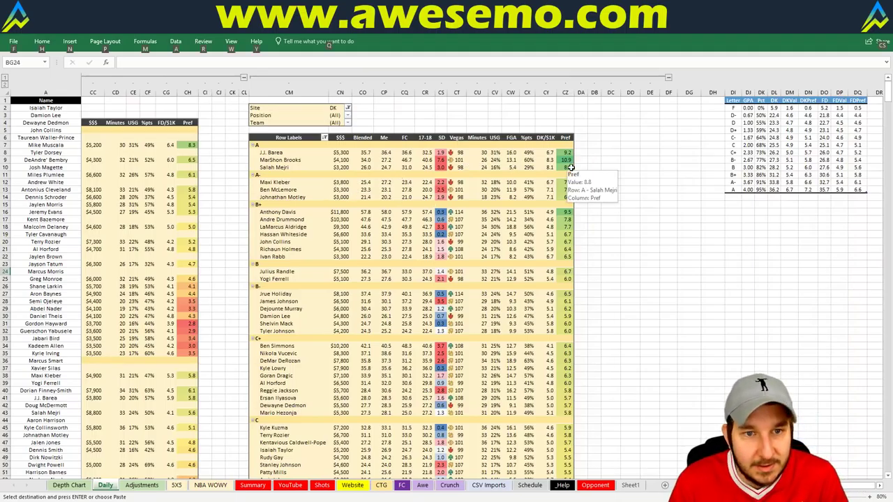
left_click(340, 227)
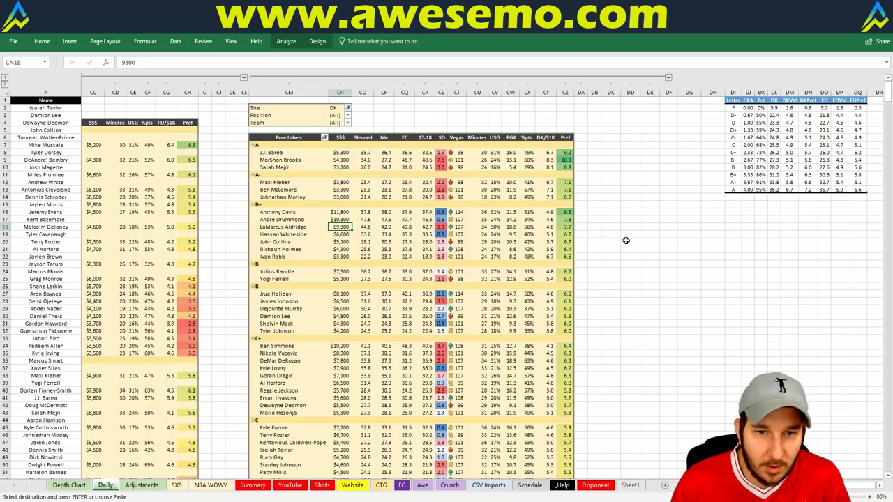
Return to FantasyCruncher, filter the lineups by Andre Drummond at C, and compare the PF options with the Excel Daily sheet
key("alt+Tab")
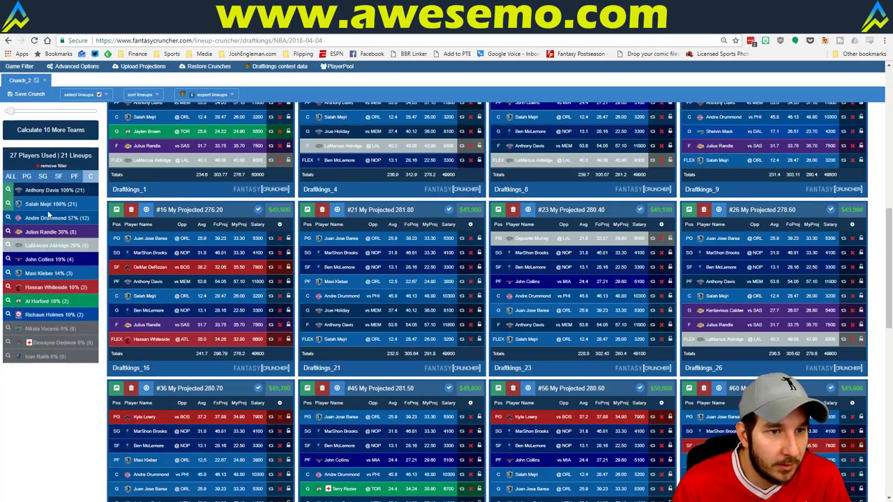
left_click(9, 217)
scroll(95, 310, "up", 1)
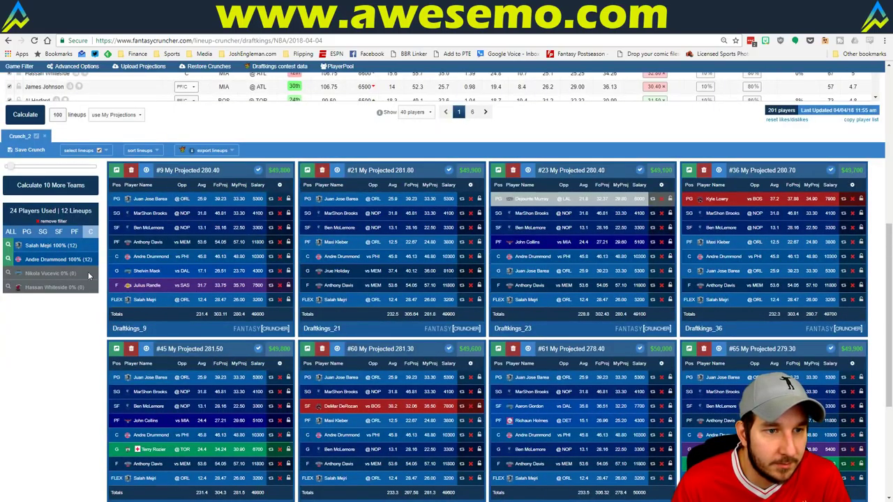
left_click(74, 233)
key("alt+Tab")
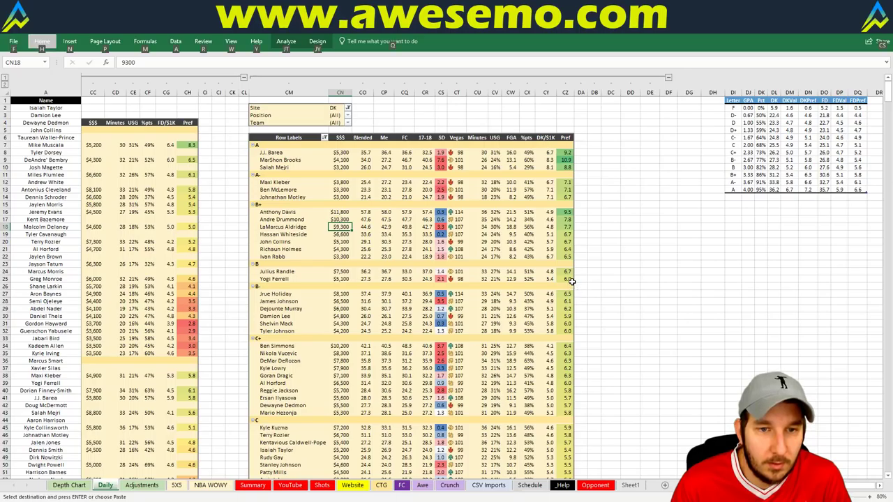
left_click(514, 255)
key("alt+Tab")
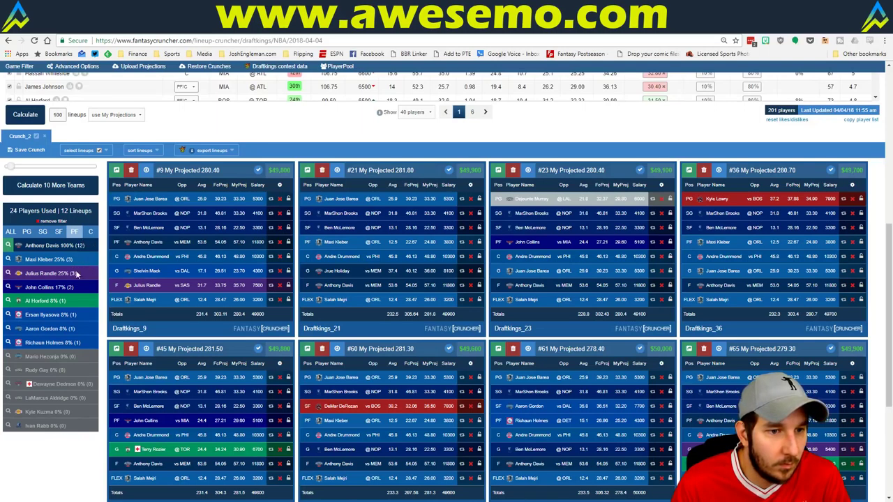
Examine the lineups with Ersan Ilyasova at PF and with Aaron Gordon at SF, removing each player filter again
left_click(17, 315)
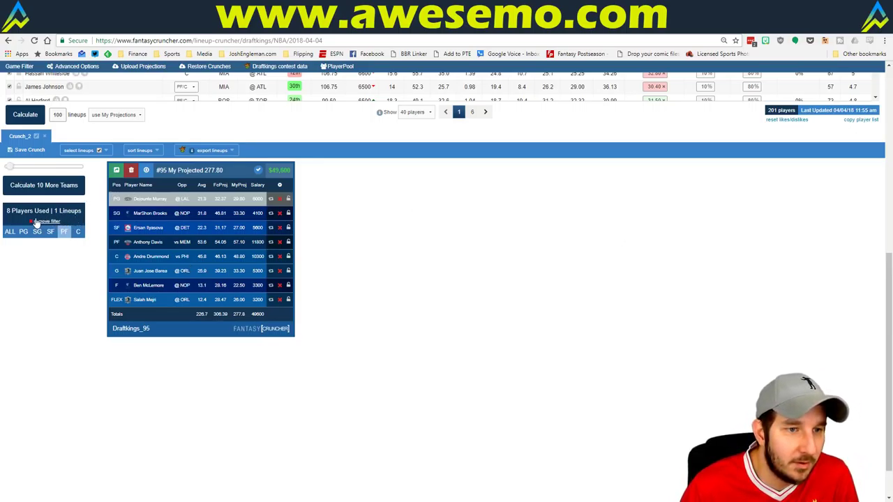
left_click(60, 232)
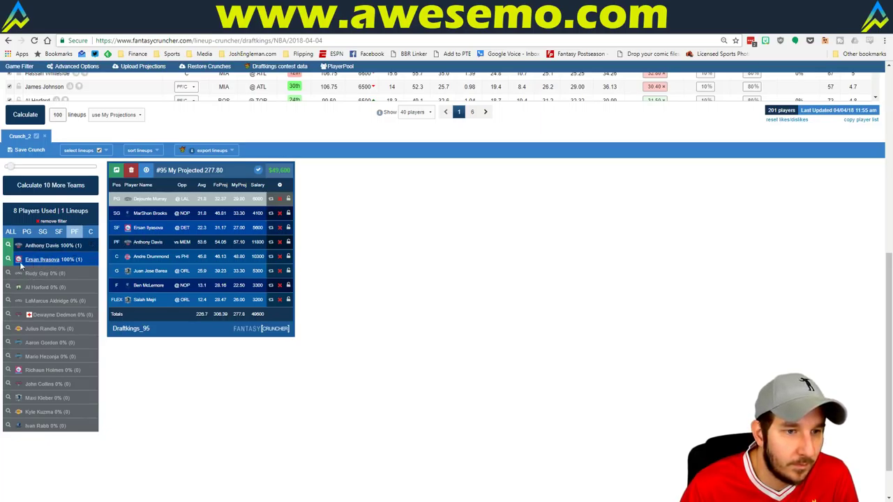
left_click(21, 260)
left_click(60, 232)
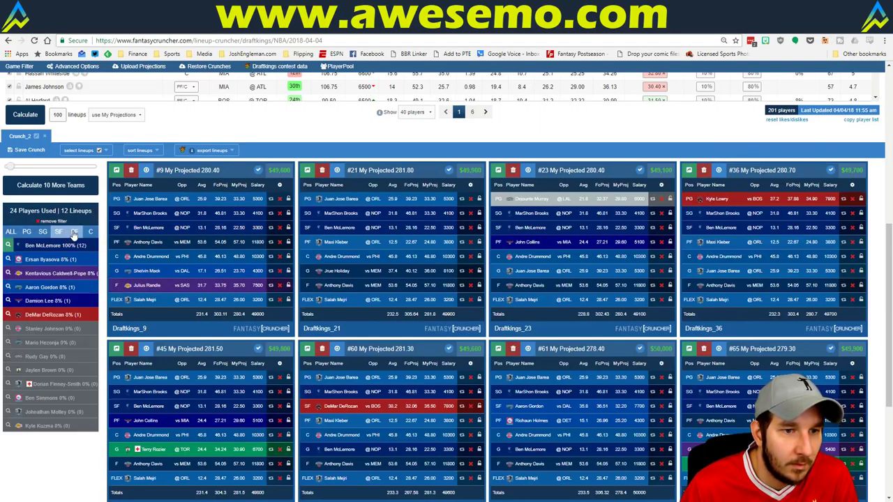
left_click(74, 232)
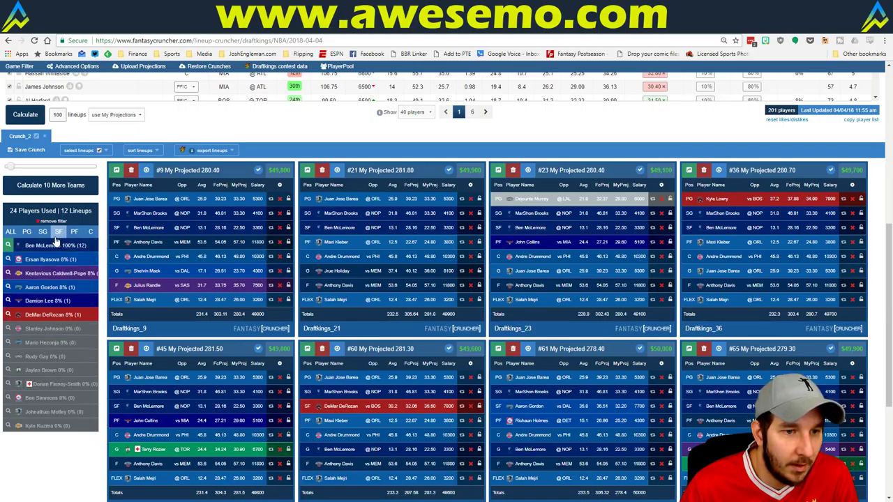
left_click(9, 301)
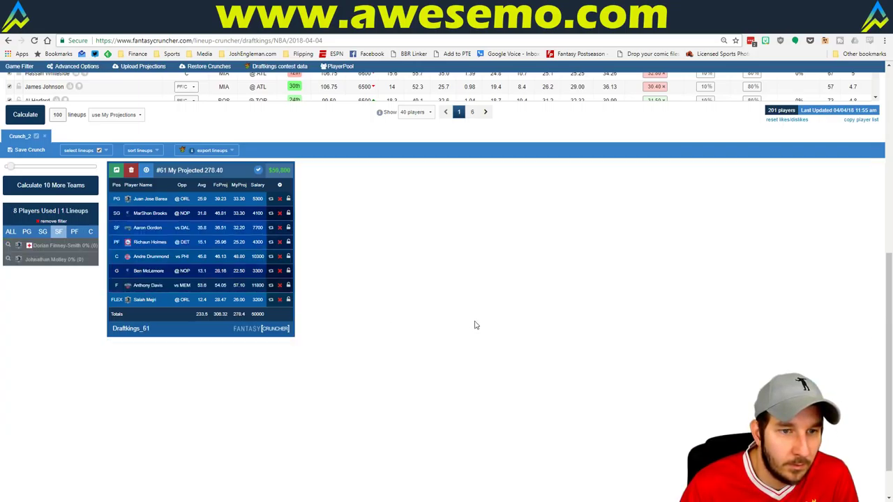
left_click(59, 235)
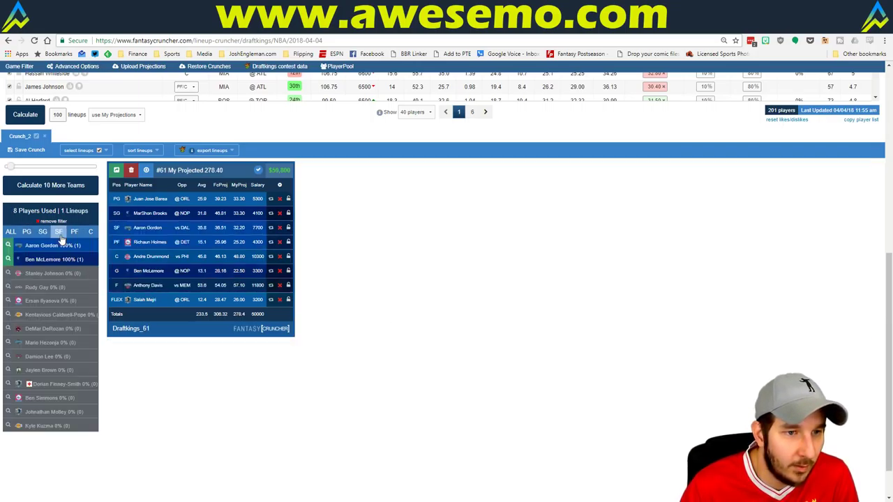
left_click(53, 220)
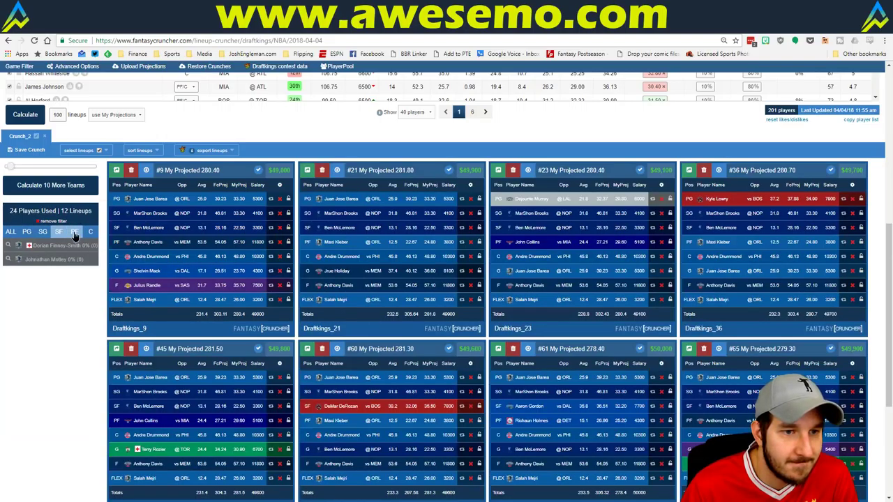
Narrow the remaining lineups to those containing Maxi Kleber at PF
left_click(74, 233)
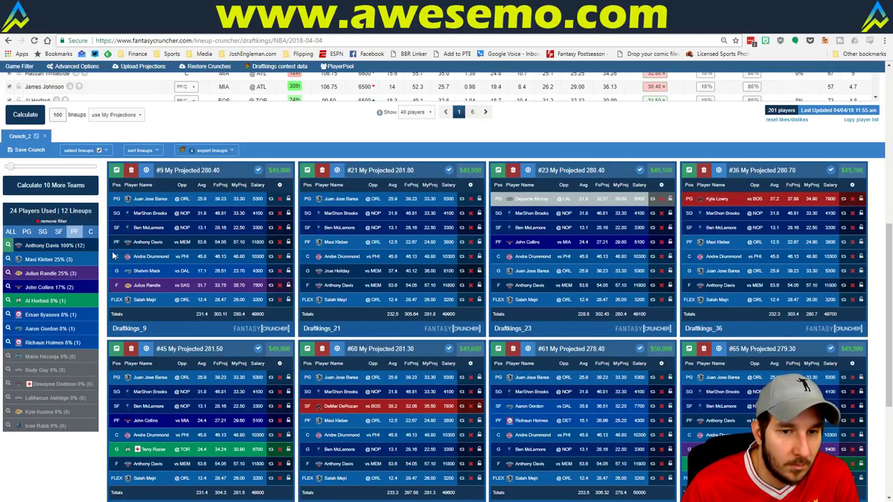
left_click(7, 260)
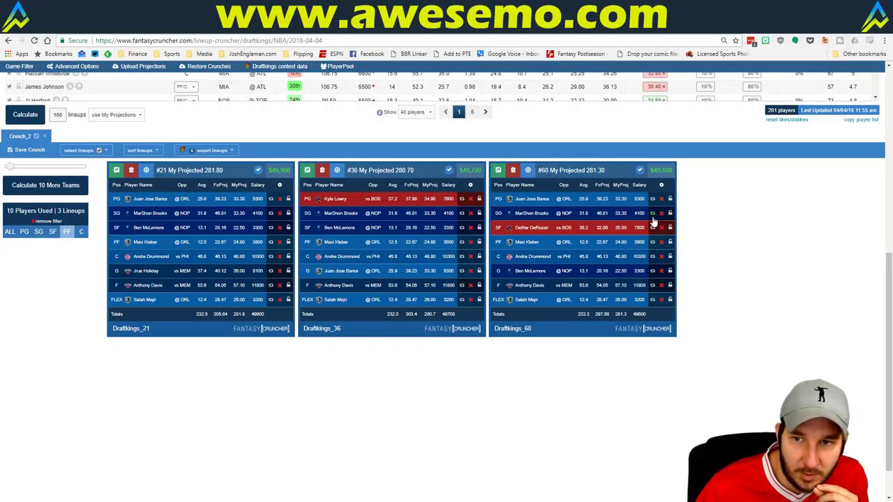
Search the player list for "brooks" to check MarShon Brooks's projections, and clear the search
scroll(556, 218, "up", 6)
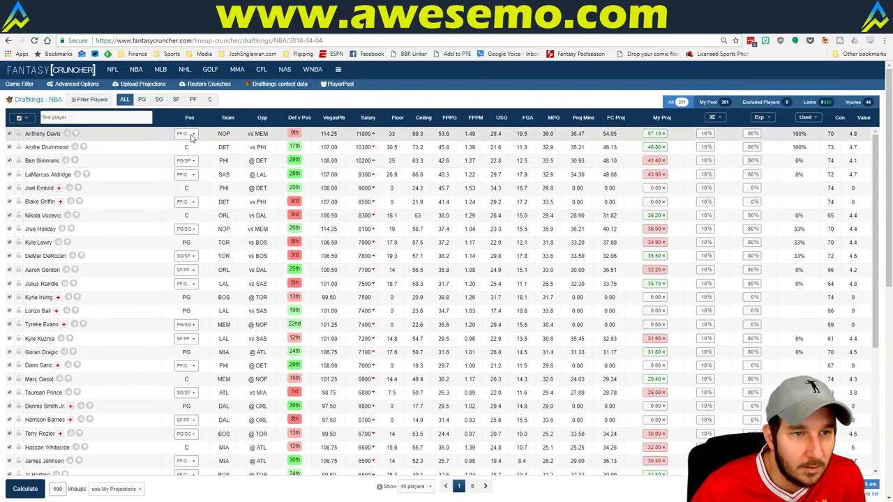
left_click(69, 119)
type("brooks")
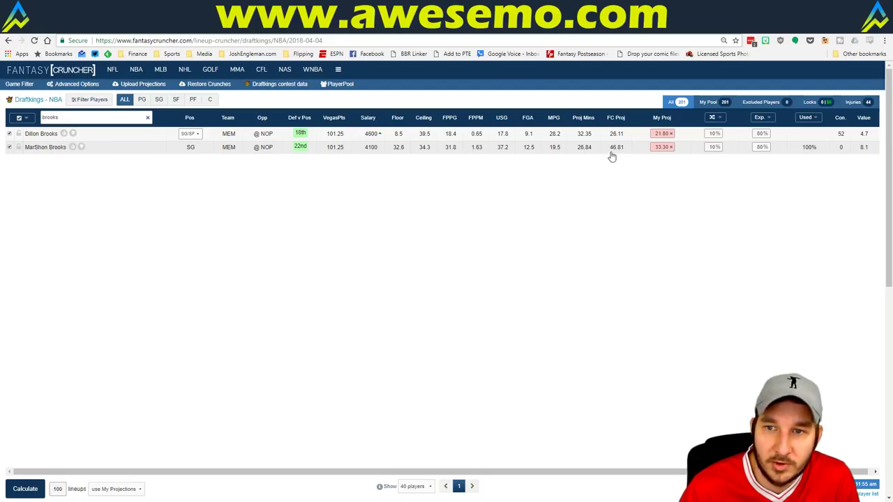
left_click(148, 118)
key("alt+Tab")
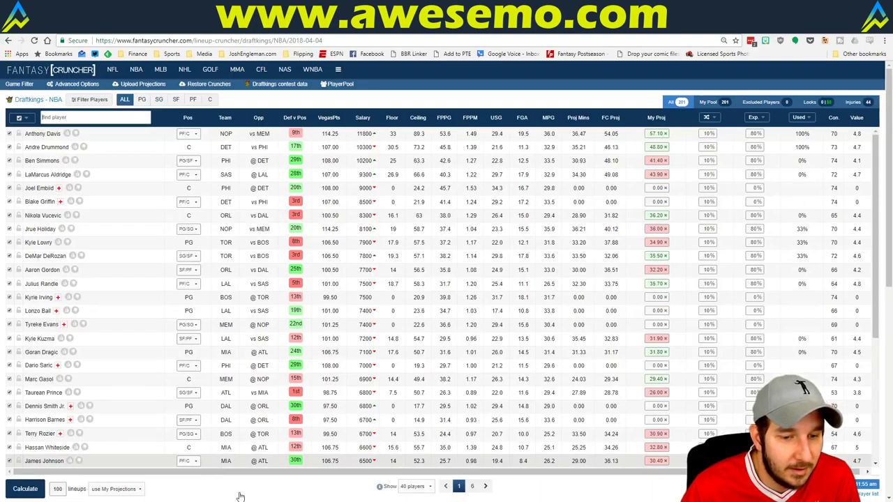
Lock Salah Mejri, Anthony Davis, Andre Drummond, Maxi Kleber and Juan Jose Barea from the filtered DraftKings lineups
scroll(237, 488, "down", 5)
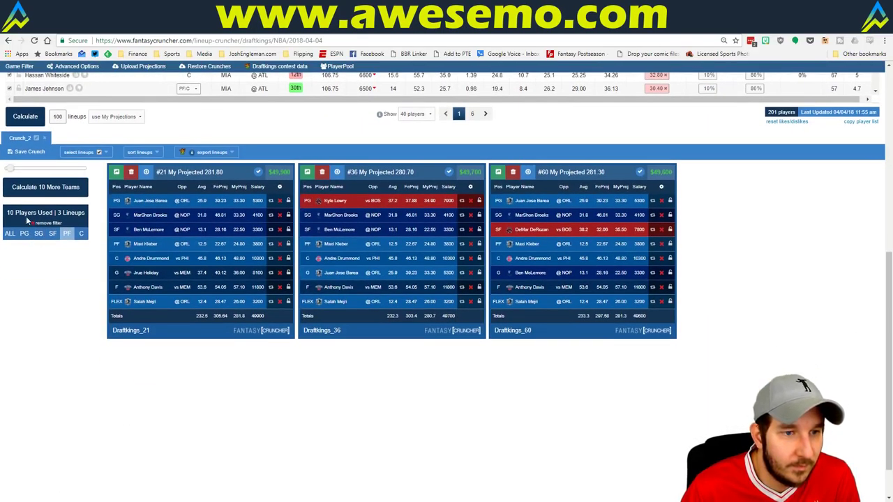
mouse_move(43, 238)
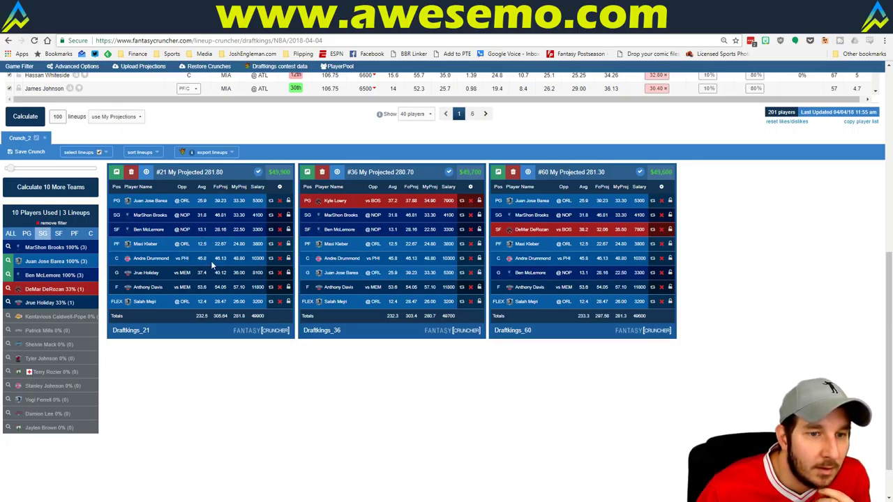
left_click(289, 302)
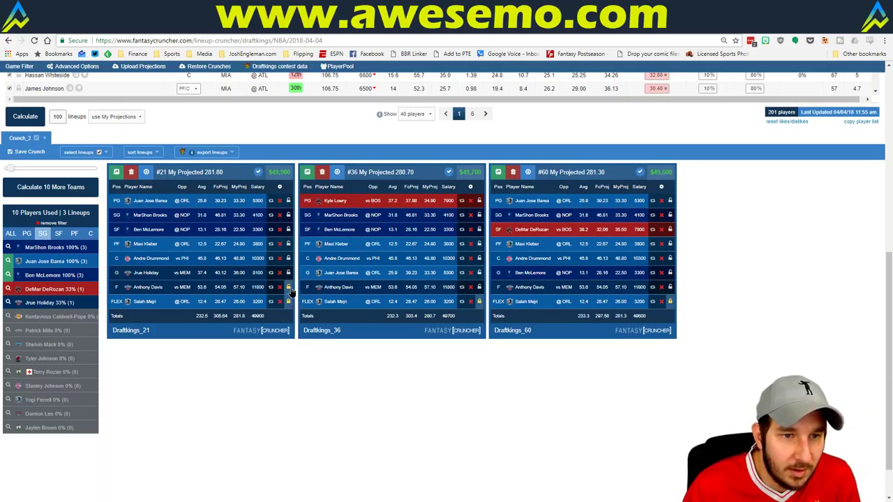
left_click(288, 286)
left_click(288, 258)
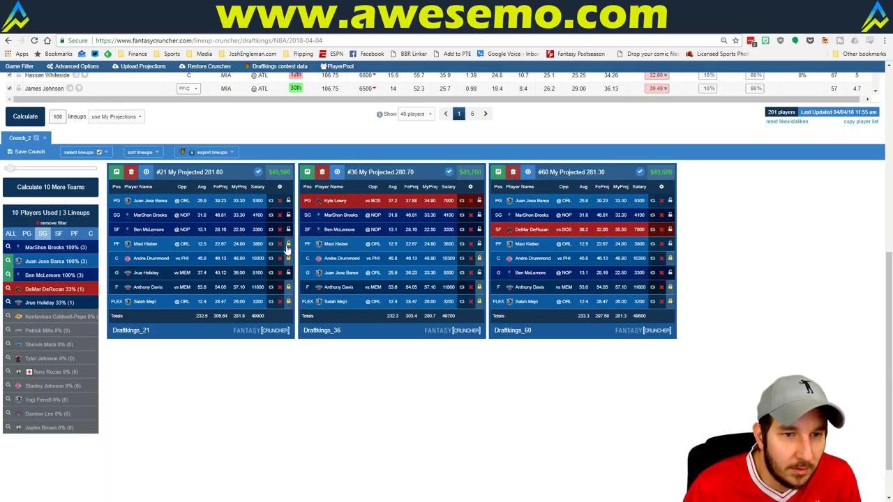
left_click(289, 244)
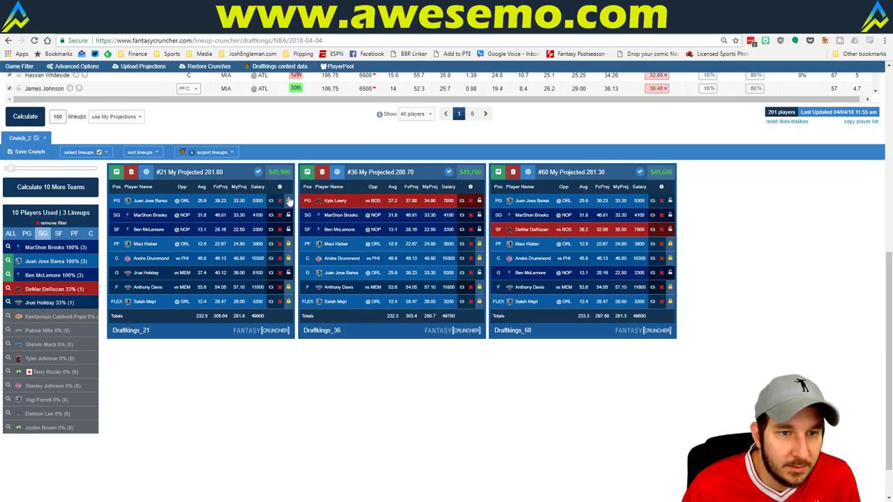
left_click(288, 201)
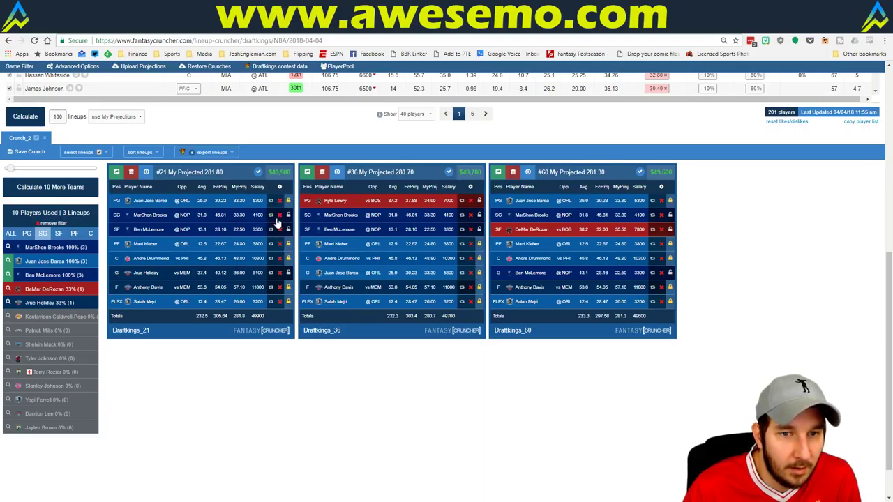
Exclude MarShon Brooks and calculate 20 new DraftKings lineups around the locked players
left_click(279, 214)
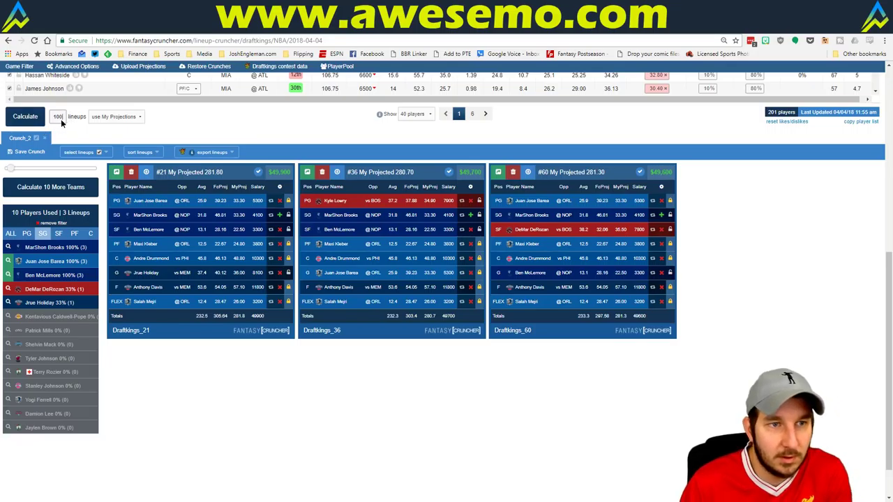
left_click(24, 119)
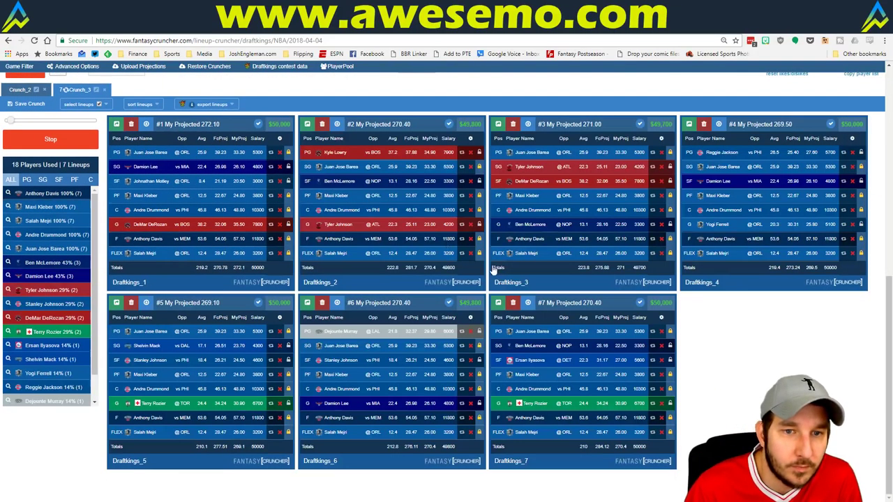
Sort the new lineups by My Projected and narrow them to those containing Damion Lee at SG
left_click(139, 104)
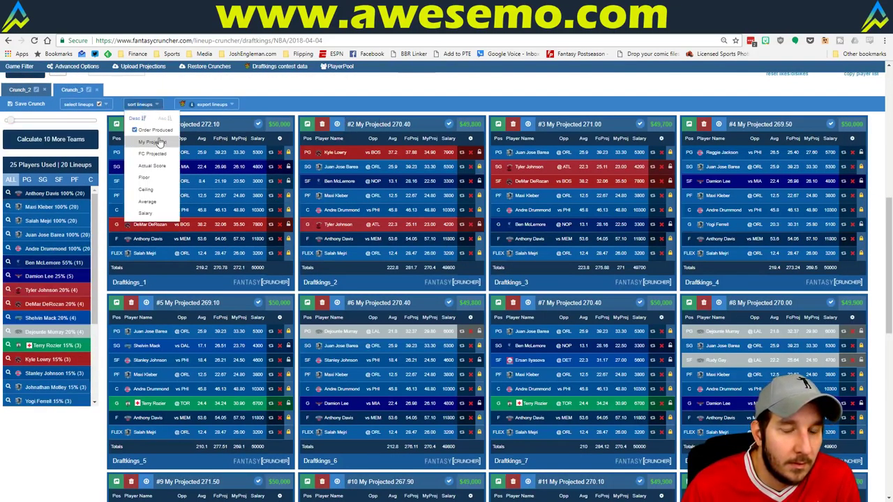
left_click(160, 143)
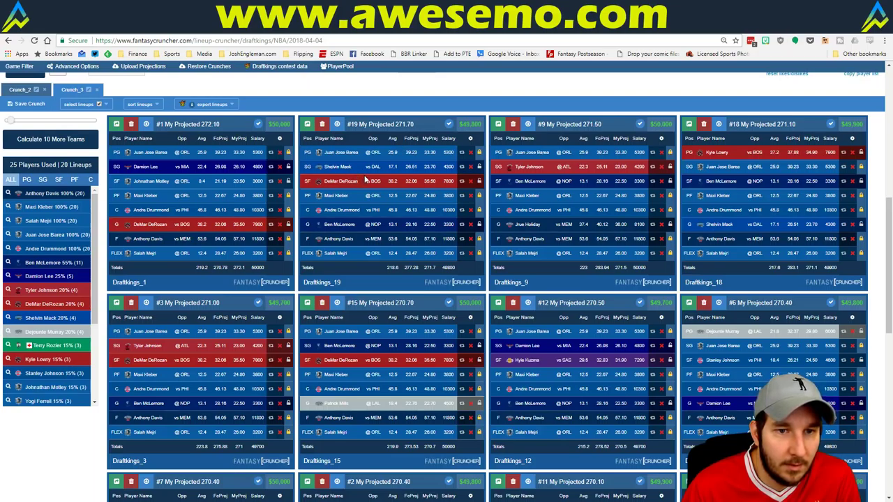
left_click(72, 180)
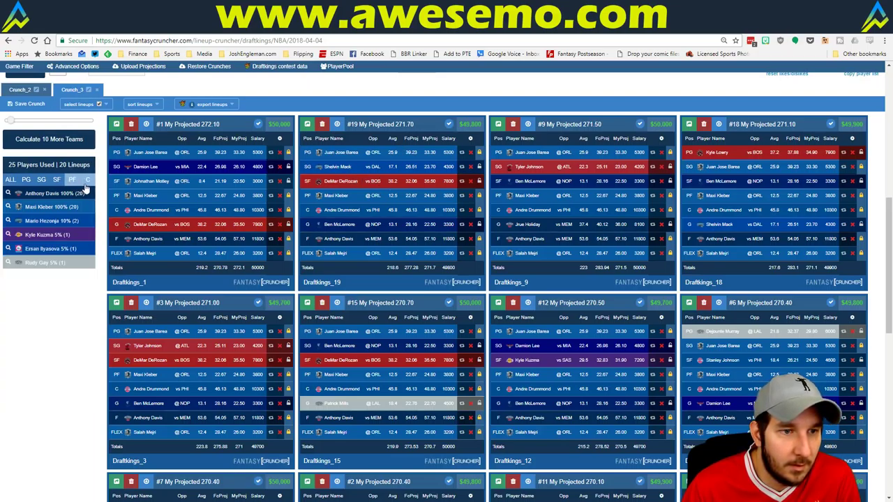
left_click(57, 180)
left_click(40, 181)
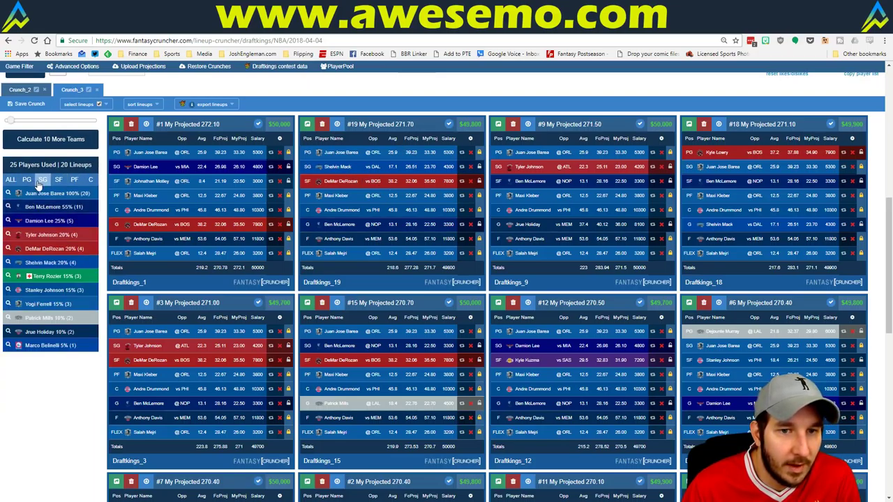
left_click(8, 221)
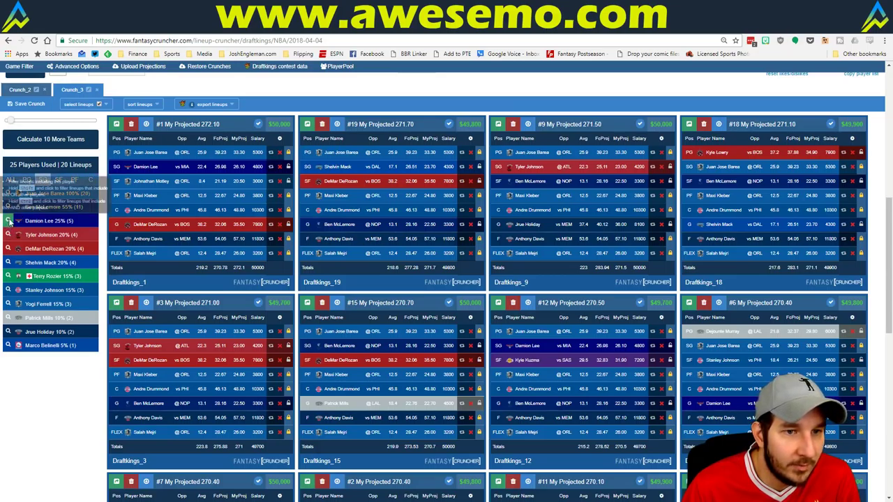
left_click(45, 176)
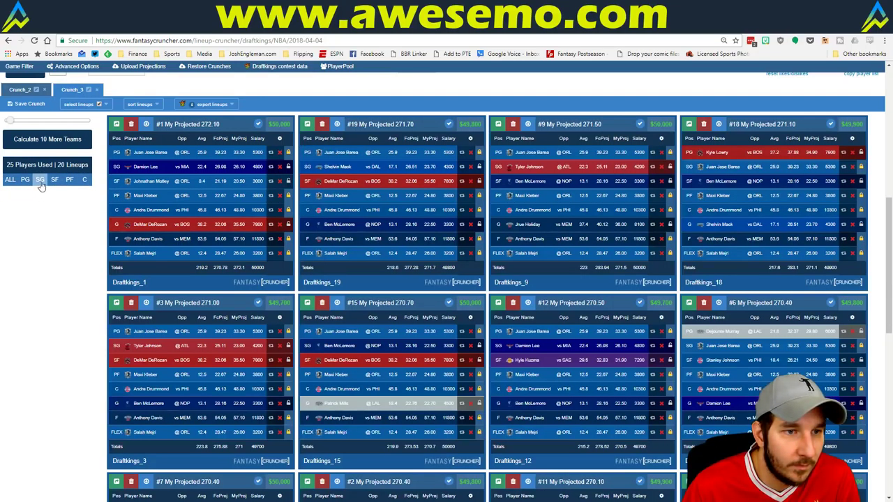
left_click(8, 220)
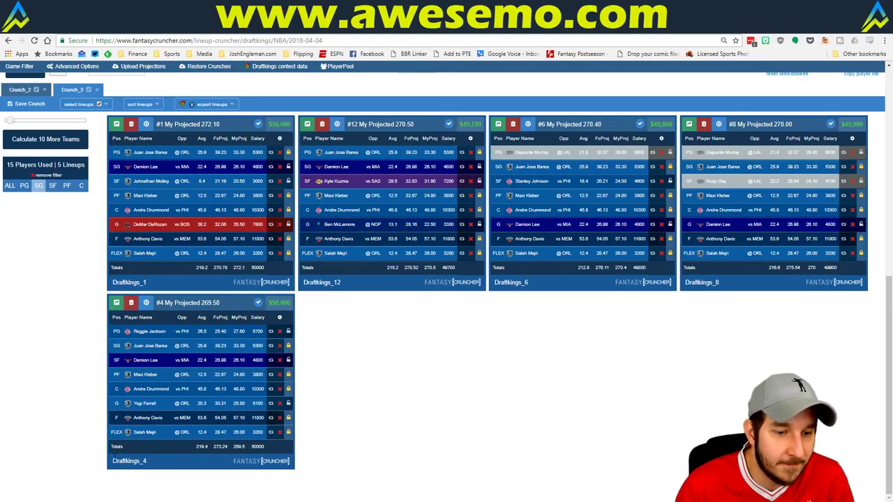
Switch to the Excel projections workbook and bring up the YouTube sheet with the Spurs–Lakers player breakdown
key("alt+Tab")
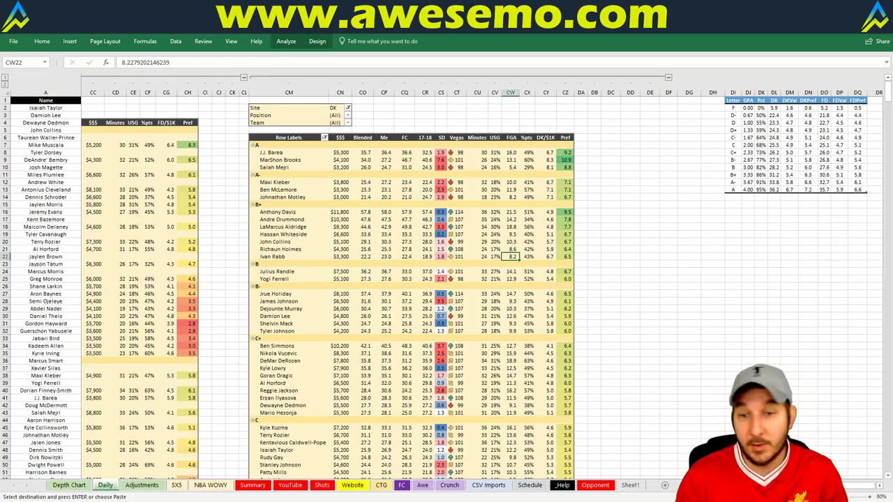
left_click(688, 398)
left_click(290, 484)
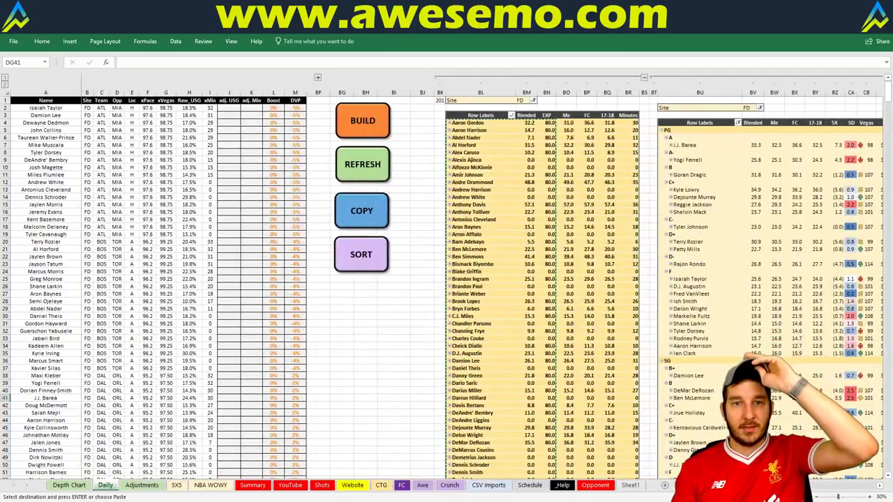
left_click(290, 485)
left_click(141, 328)
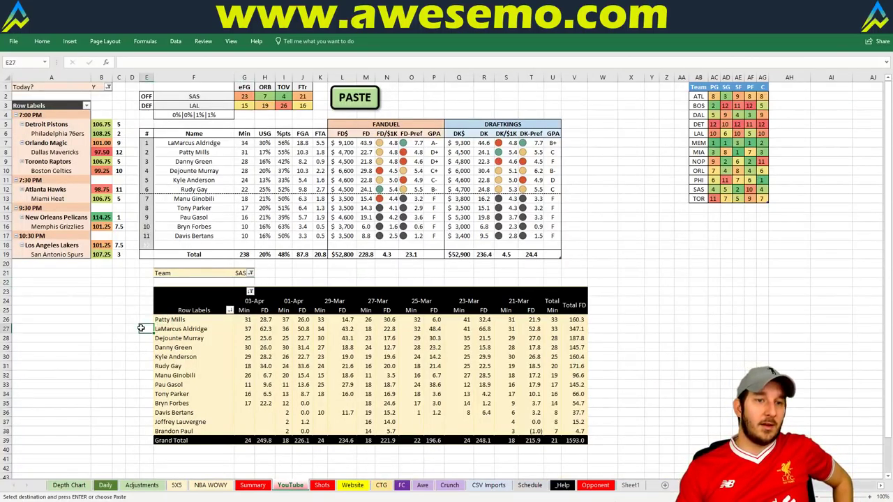
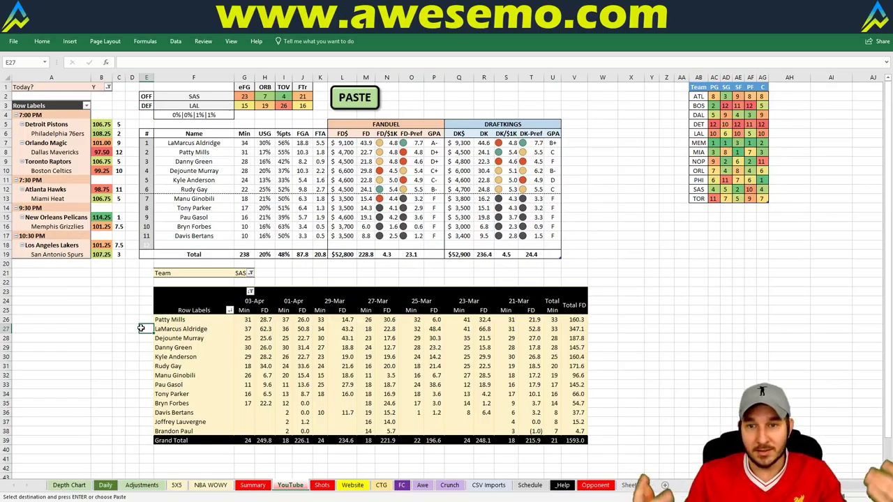
left_click(572, 189)
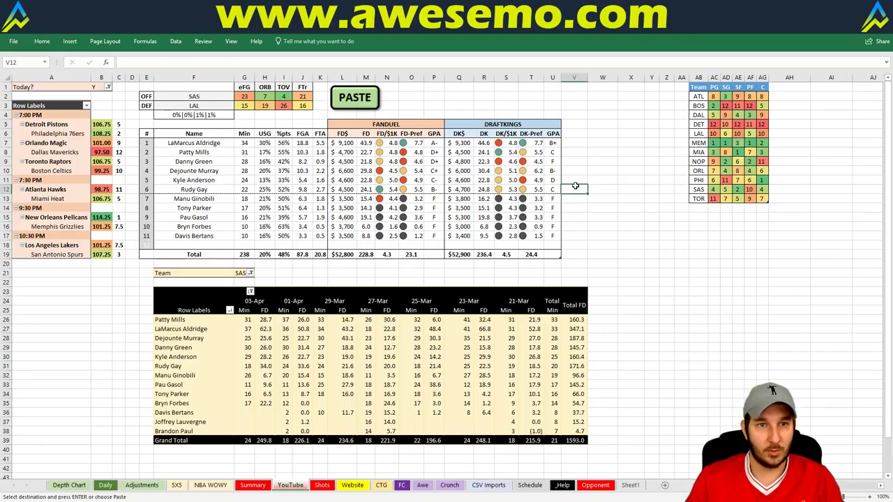
left_click(586, 142)
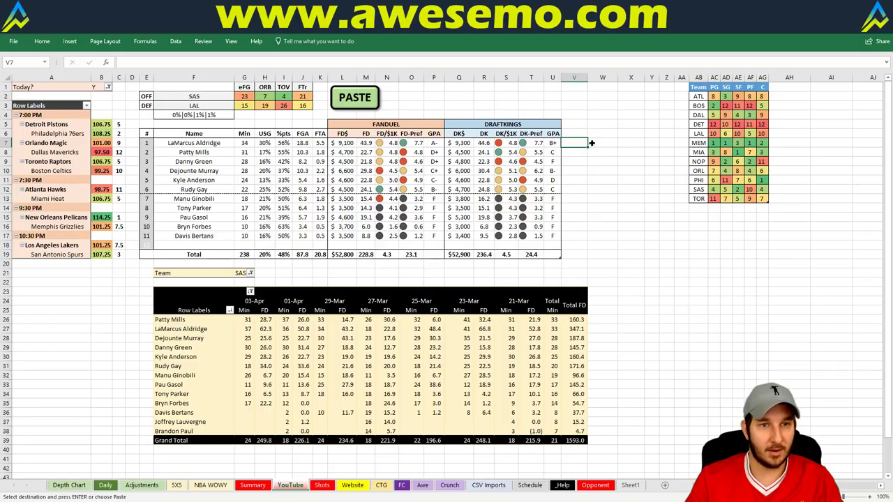
left_click(591, 143)
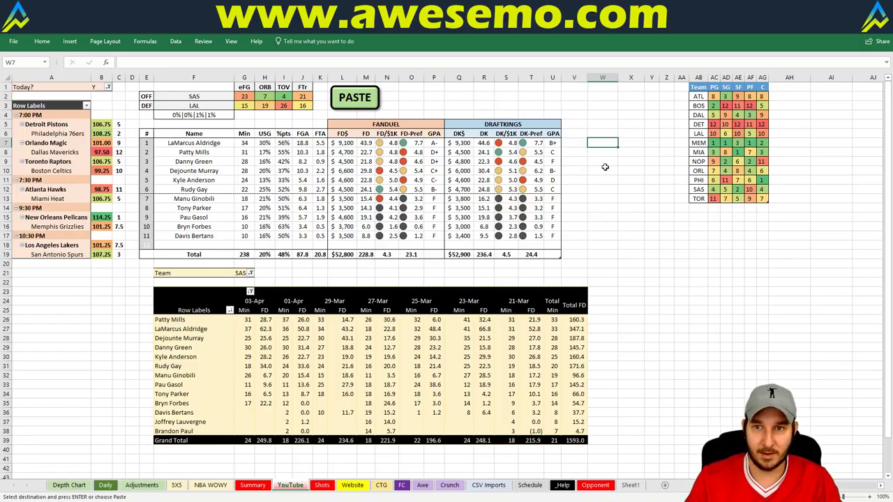
left_click(608, 162)
left_click(590, 190)
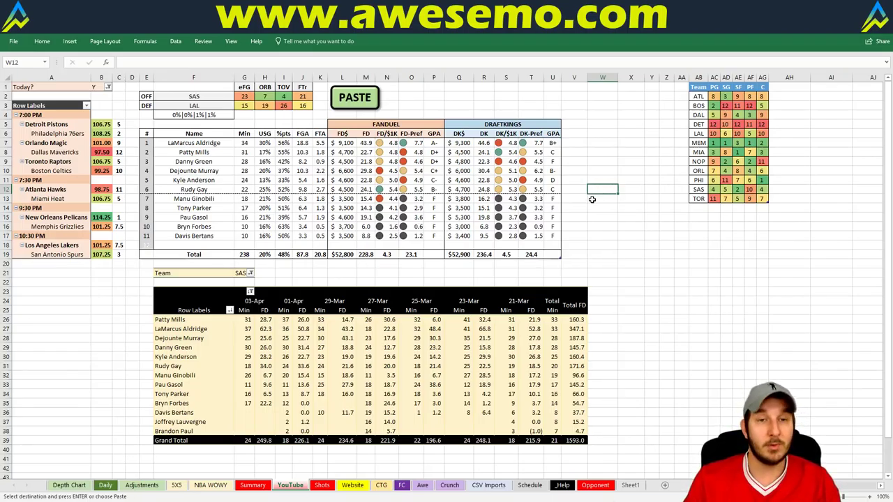
left_click(601, 179)
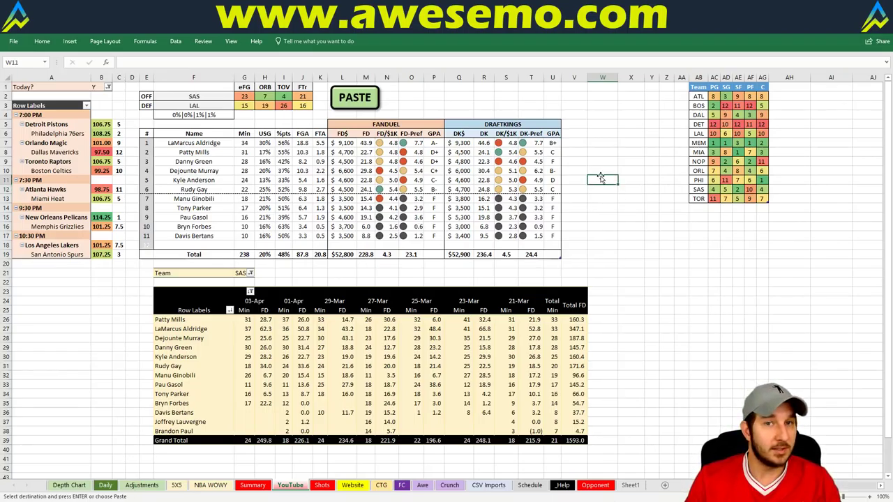
left_click(575, 133)
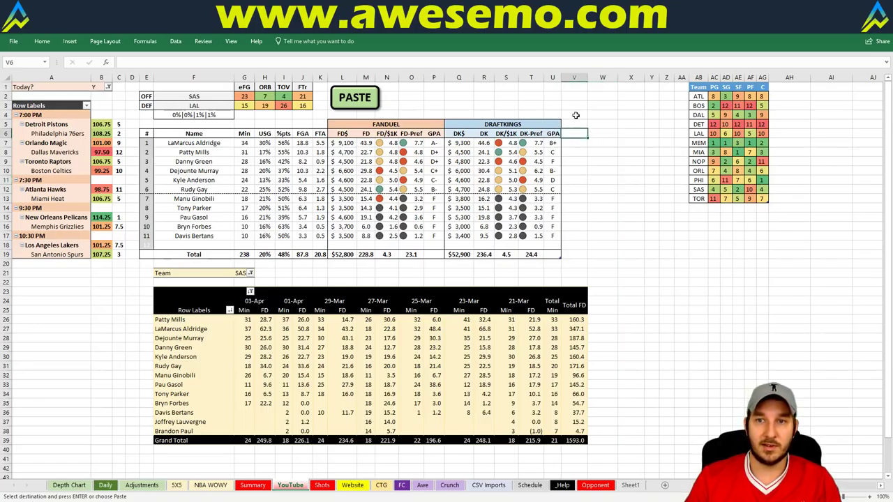
left_click(522, 106)
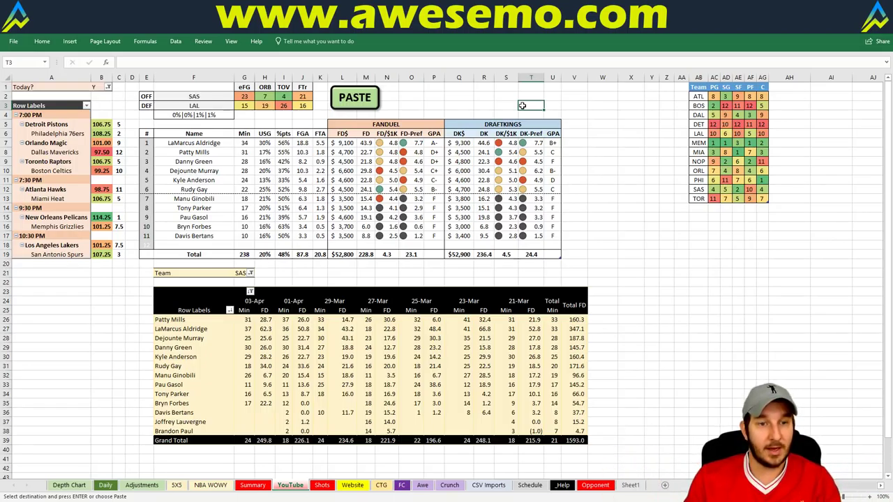
left_click(612, 155)
left_click(609, 142)
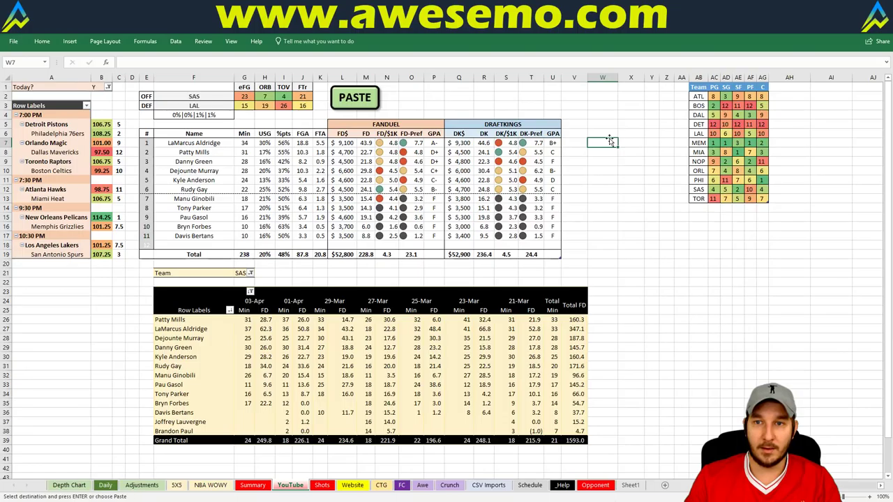
left_click(609, 133)
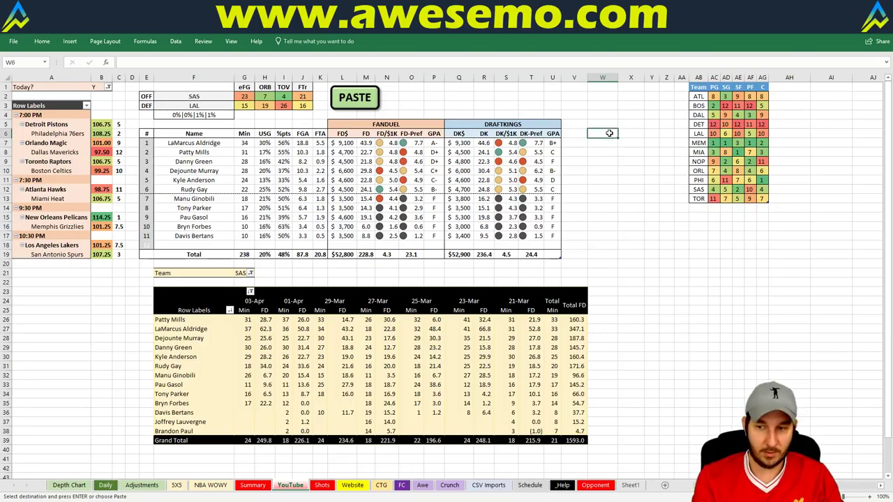